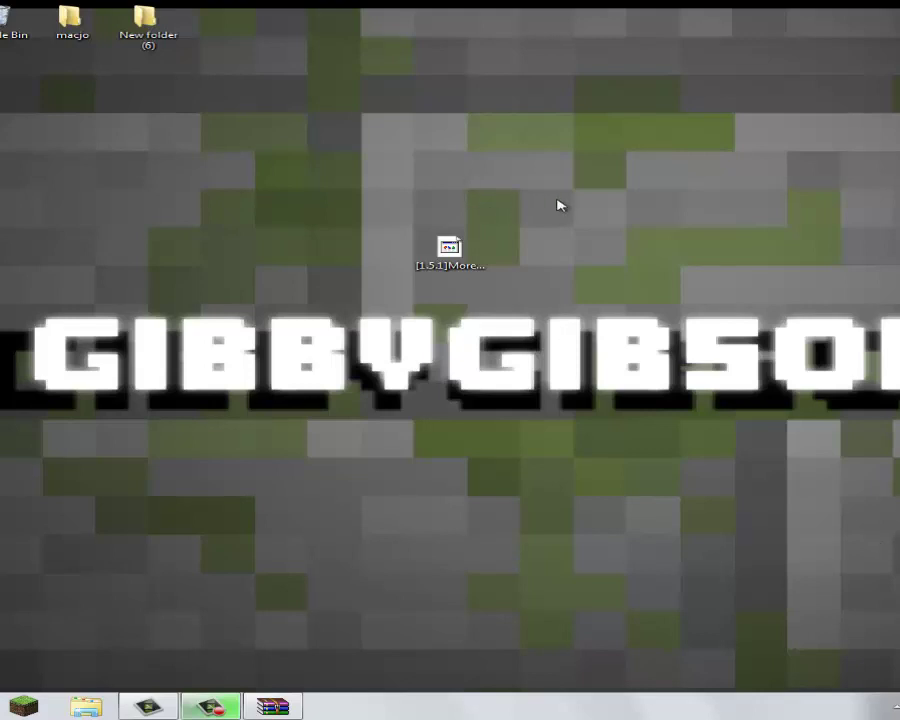
Review the More Mobs Mod page's installation instructions in Chrome, along with its installation video link and the MediaFire download page.
left_click(449, 250)
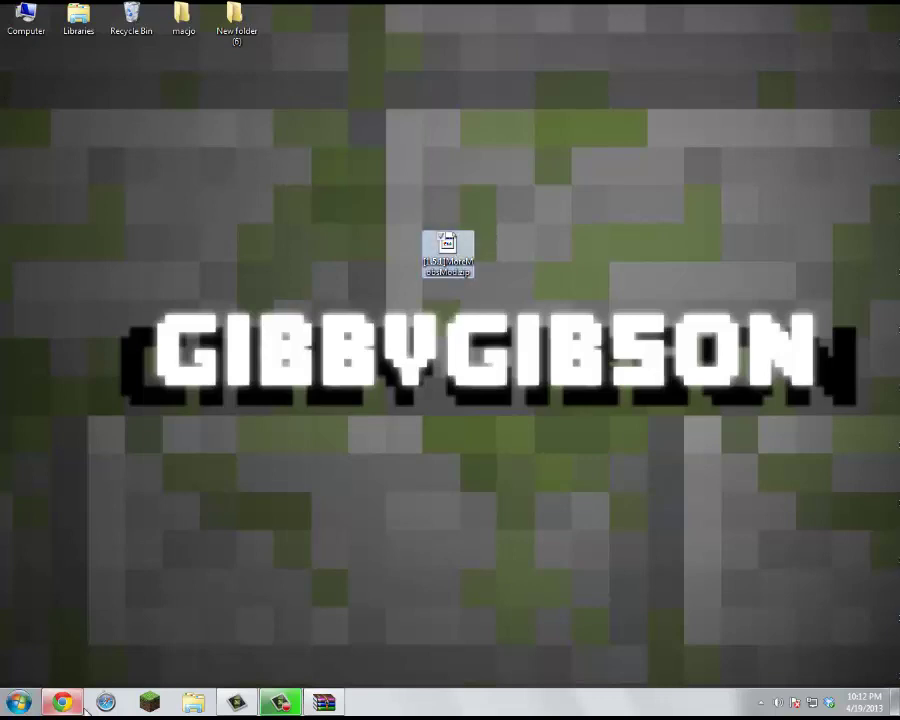
left_click(62, 702)
scroll(279, 441, "up", 4)
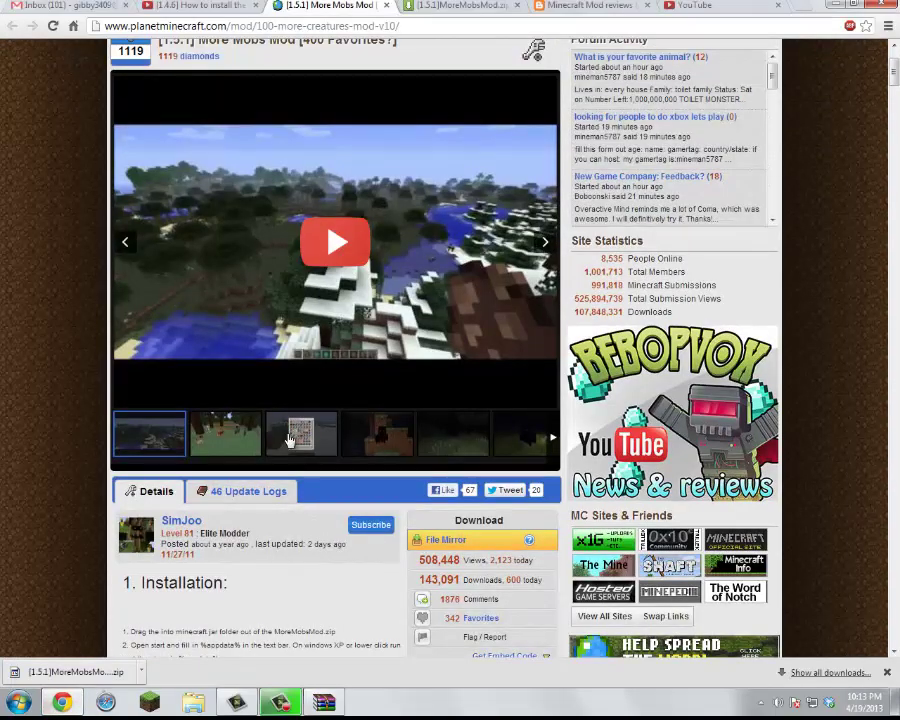
scroll(288, 437, "down", 3)
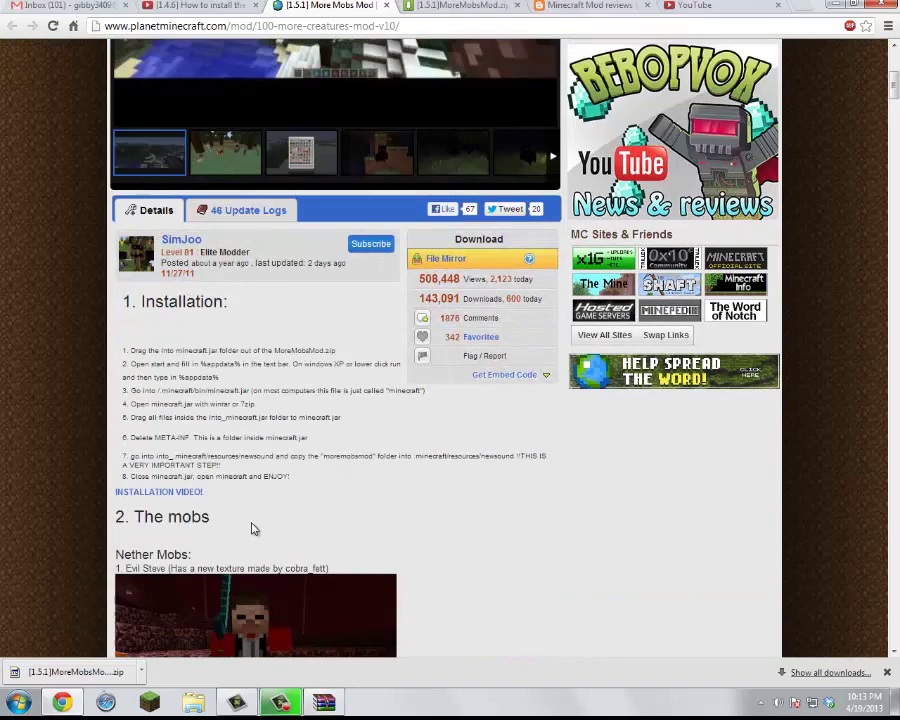
left_click(179, 492)
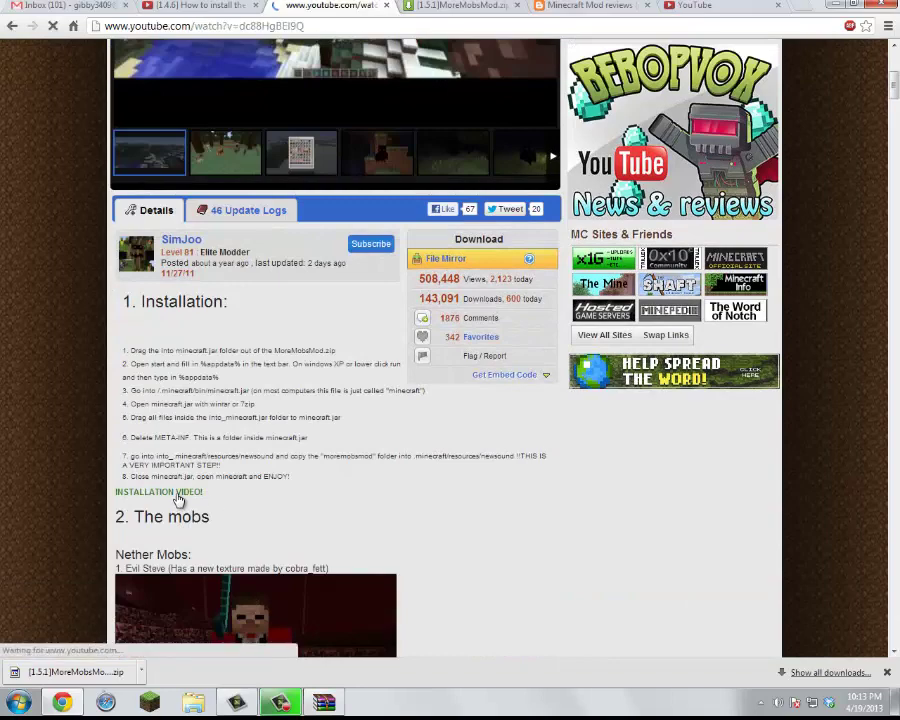
left_click(386, 6)
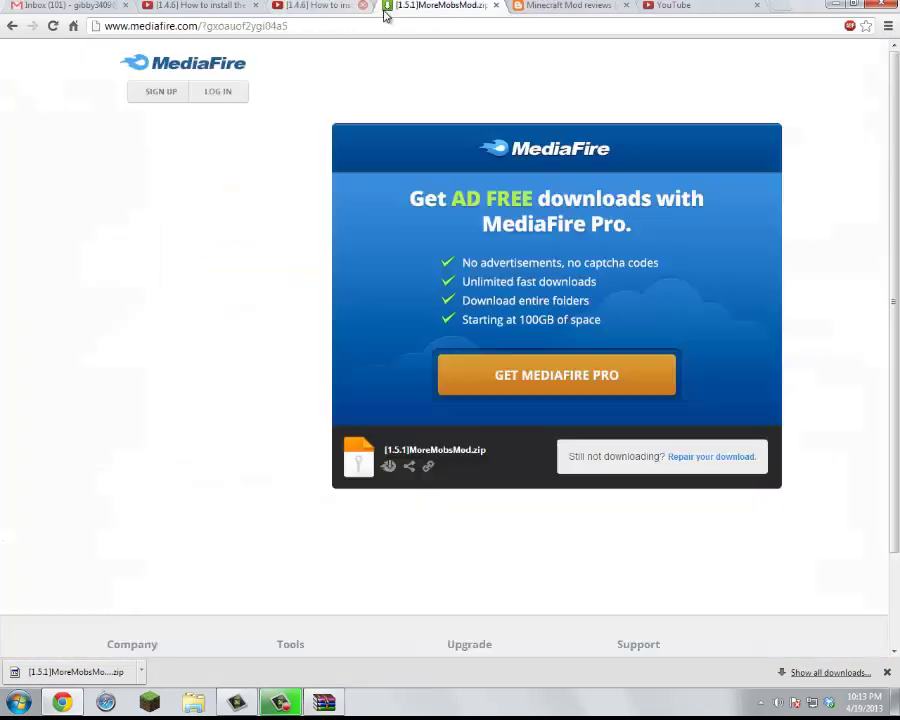
left_click(893, 697)
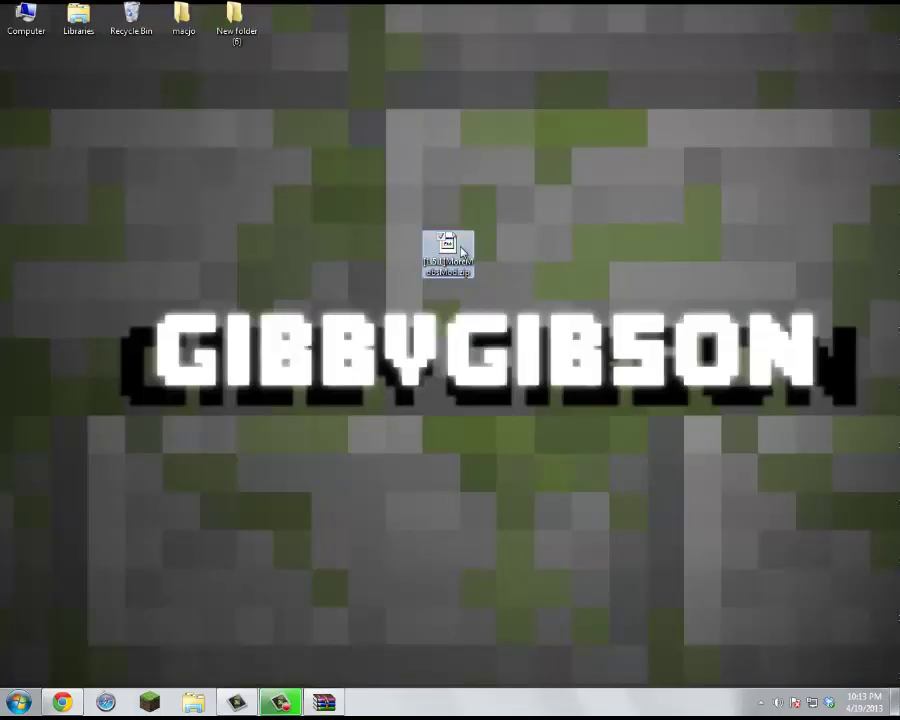
Open [1.5.1]MoreMobsMod.zip from the desktop in WinRAR, dismiss the licence reminder and minimise the archive window.
double_click(437, 240)
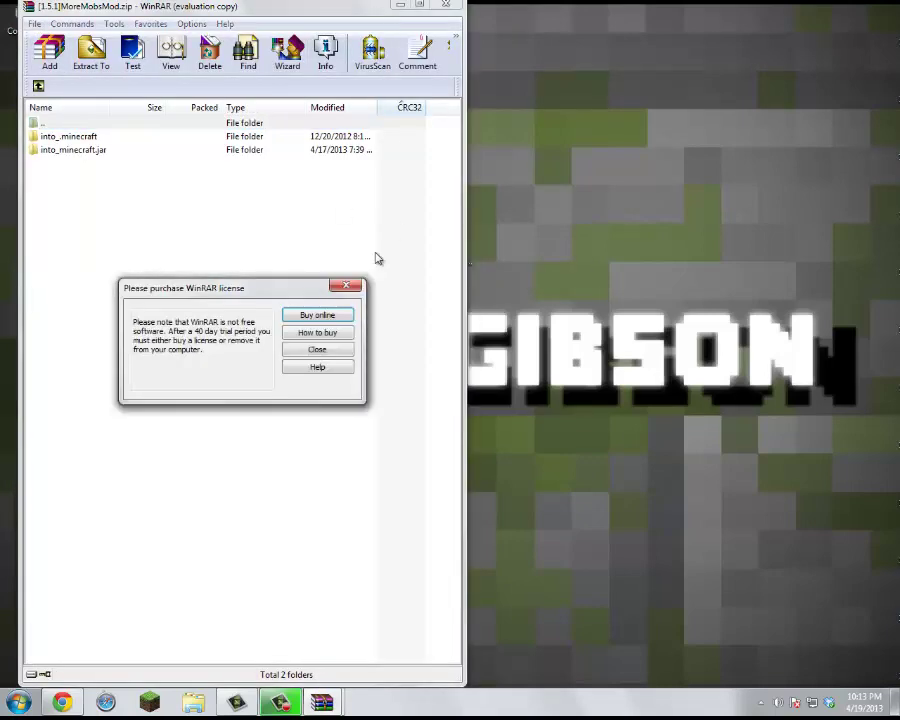
left_click(333, 349)
left_click(400, 5)
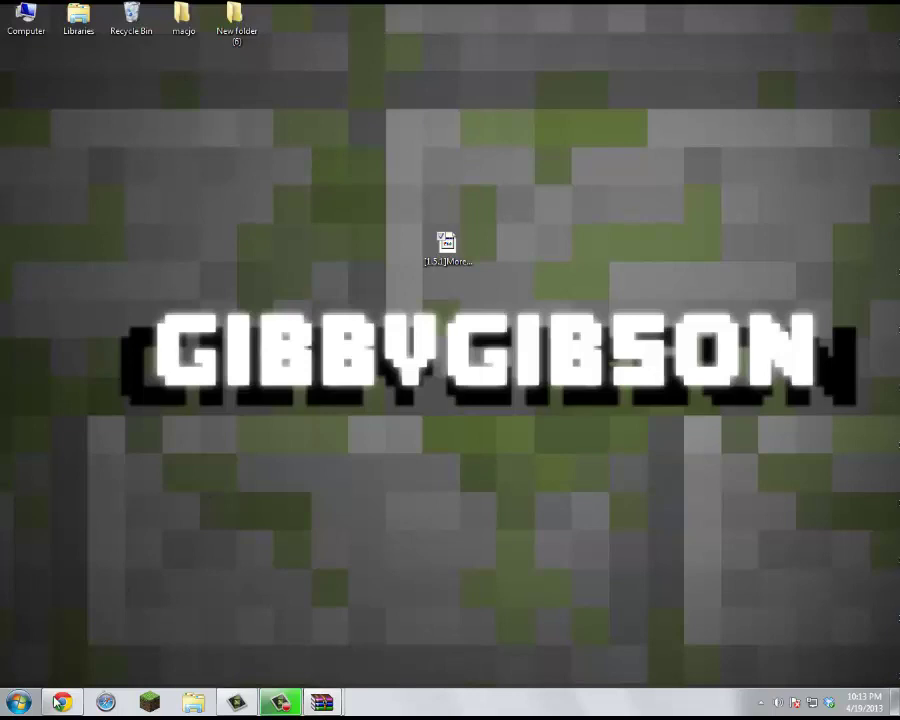
Open the Roaming folder by searching for %appdata%, and go into its .minecraft folder.
left_click(18, 702)
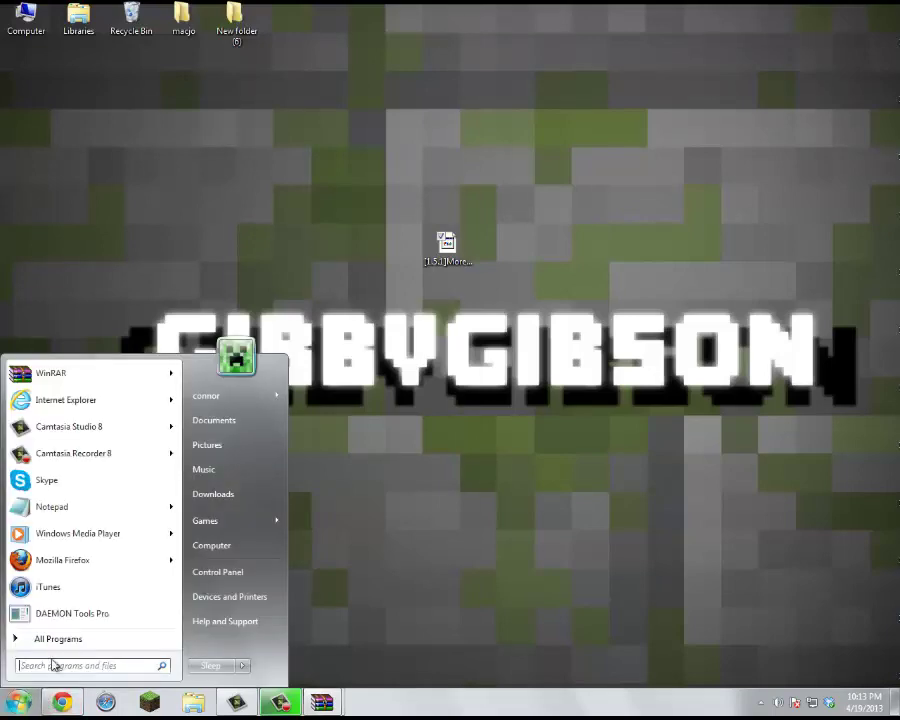
type("%appda")
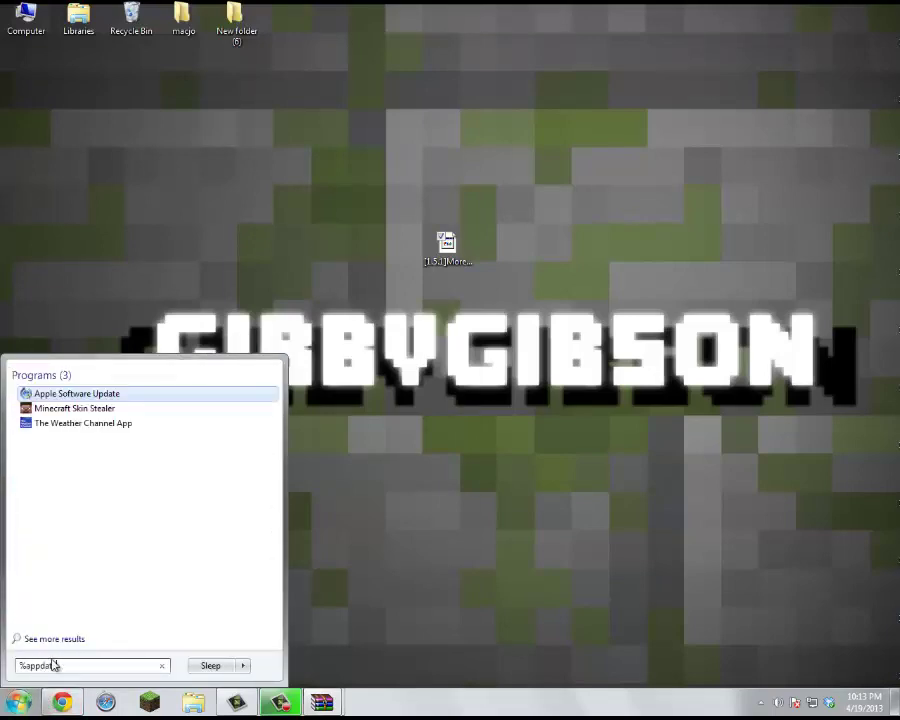
type("ta%")
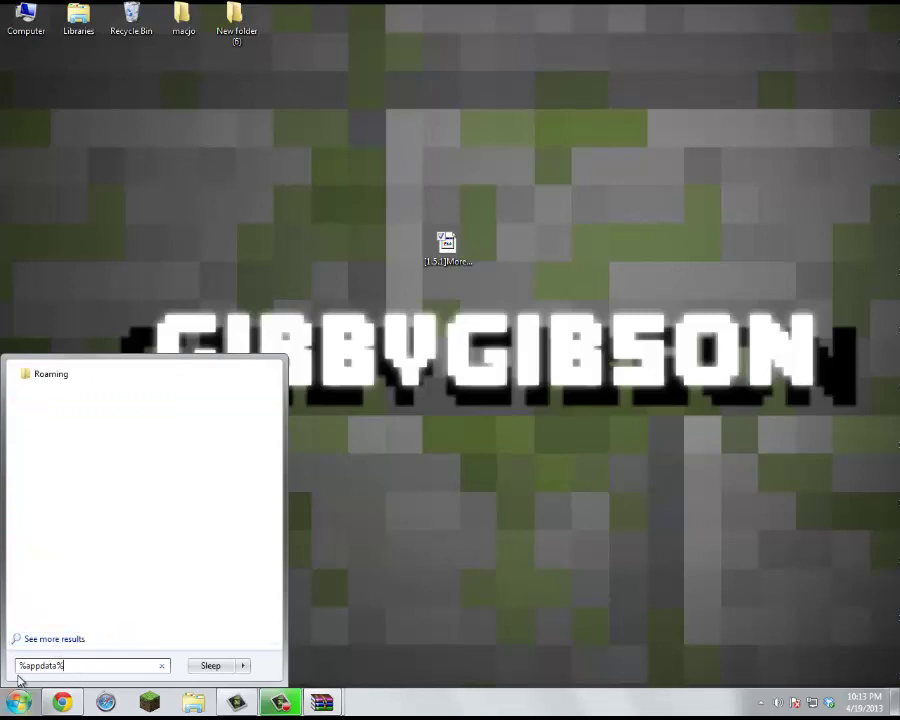
left_click(54, 378)
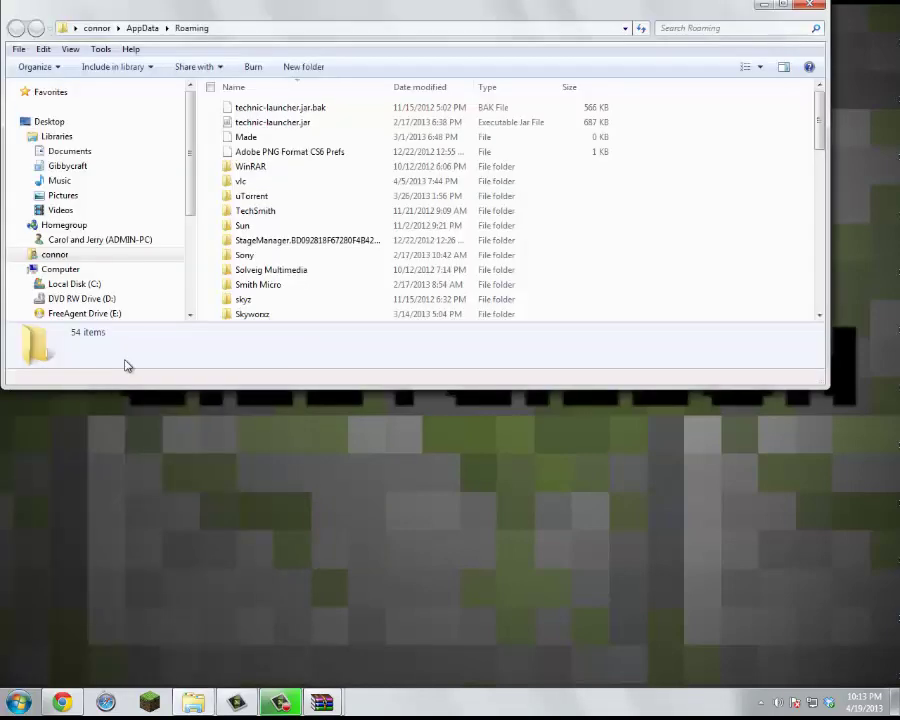
scroll(331, 157, "down", 12)
scroll(245, 315, "up", 3)
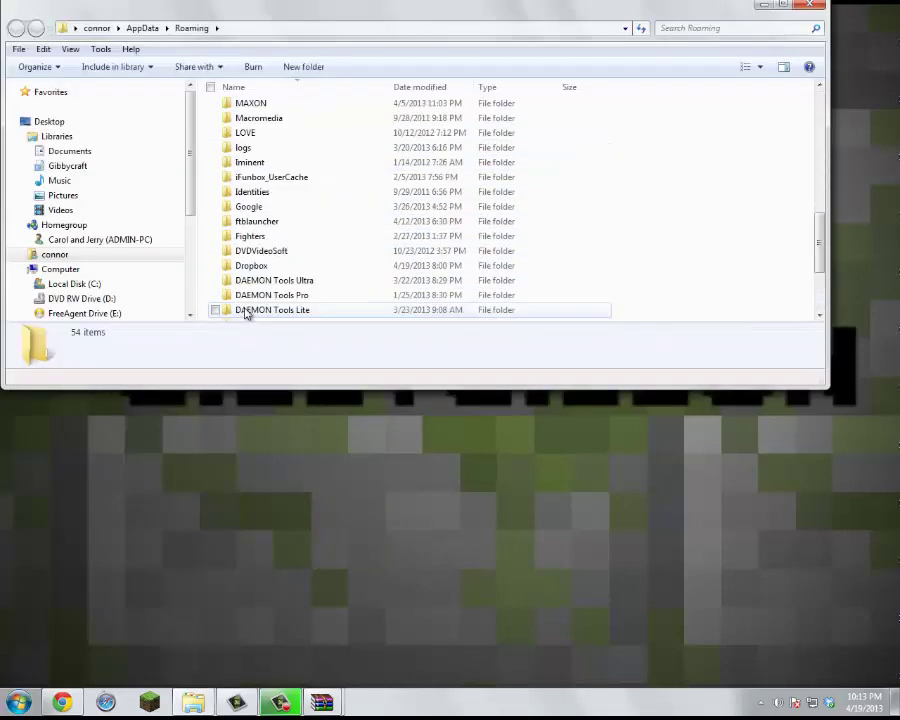
scroll(245, 312, "down", 3)
double_click(255, 314)
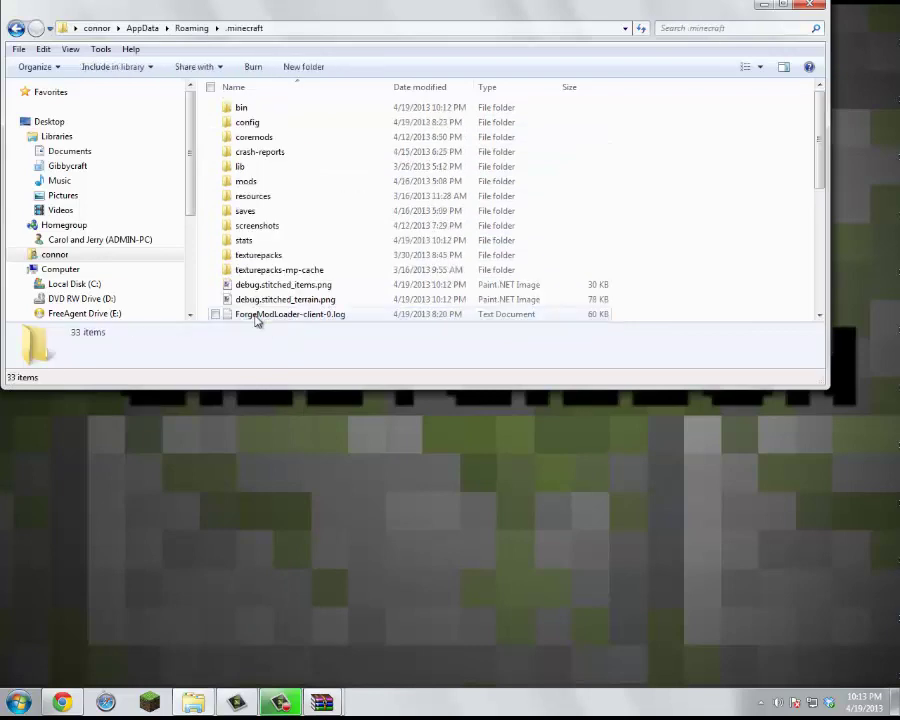
Check the bin folder inside .minecraft, and open the newsound folder inside resources.
double_click(243, 108)
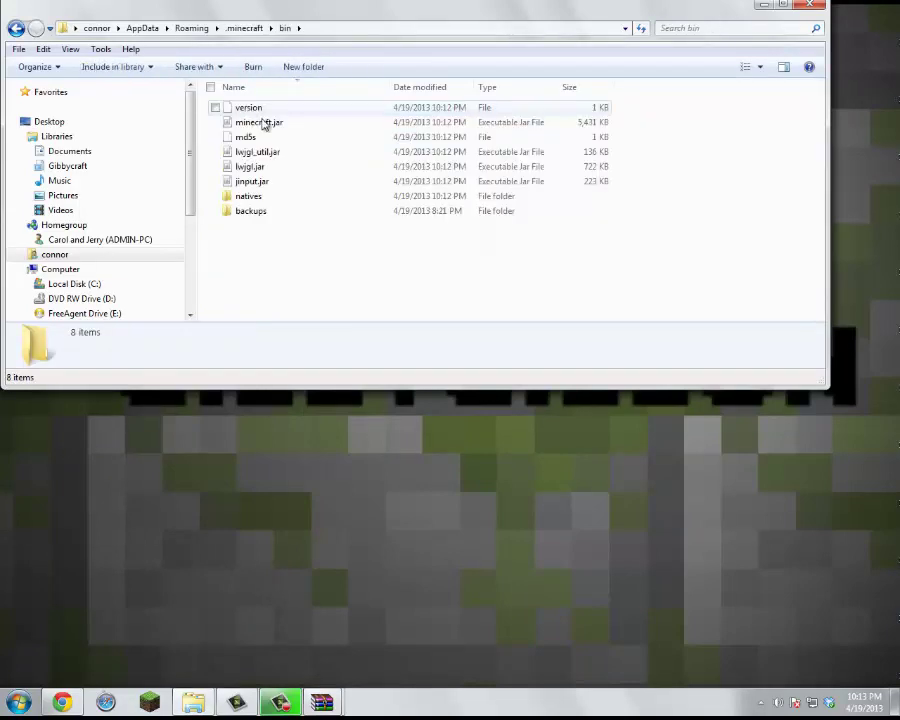
left_click(245, 30)
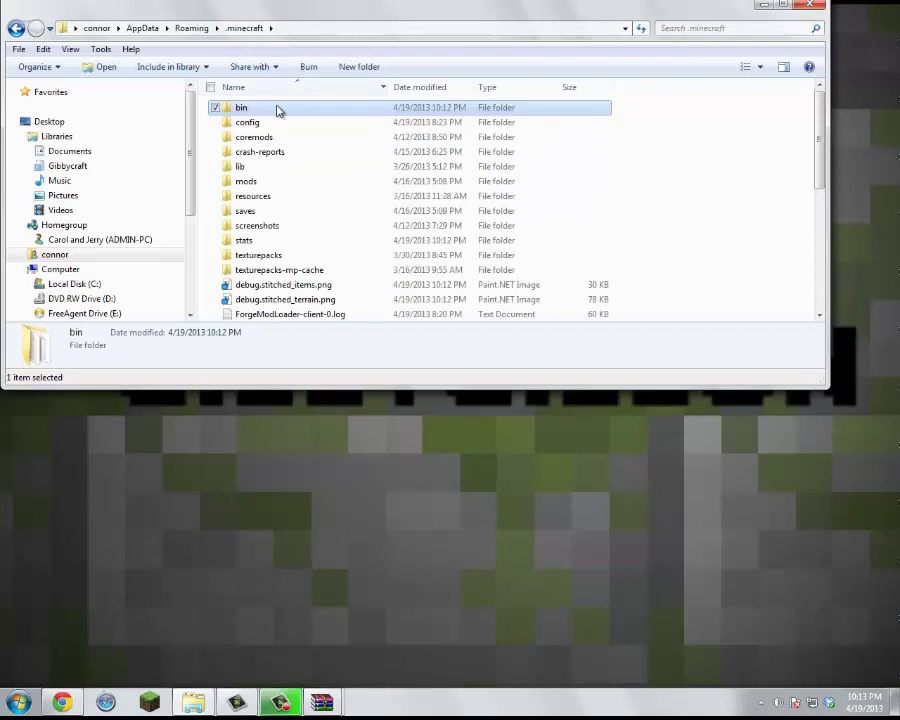
double_click(255, 196)
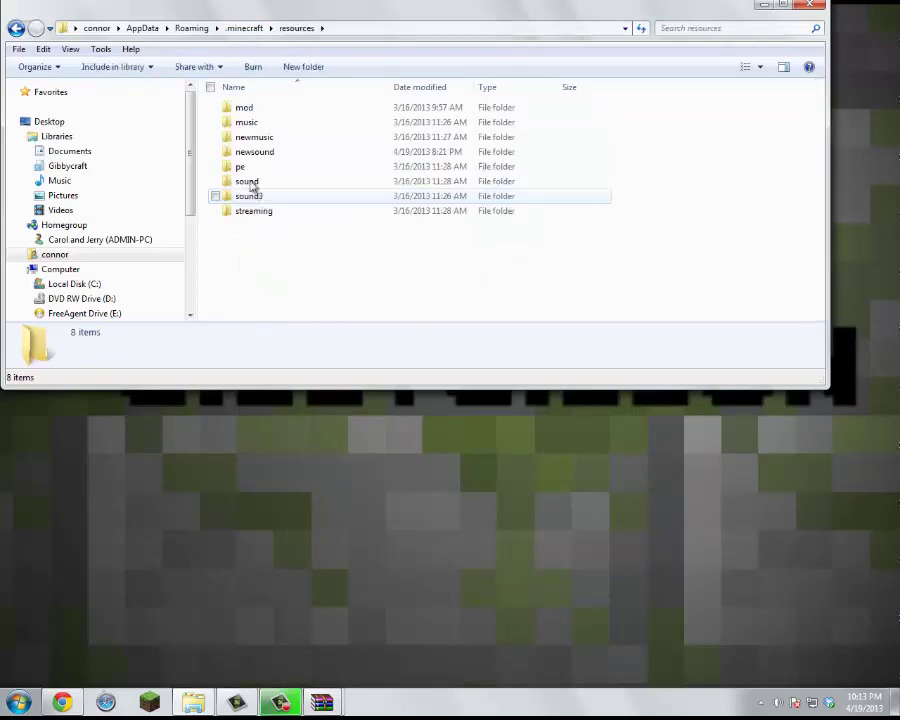
left_click(263, 140)
double_click(280, 152)
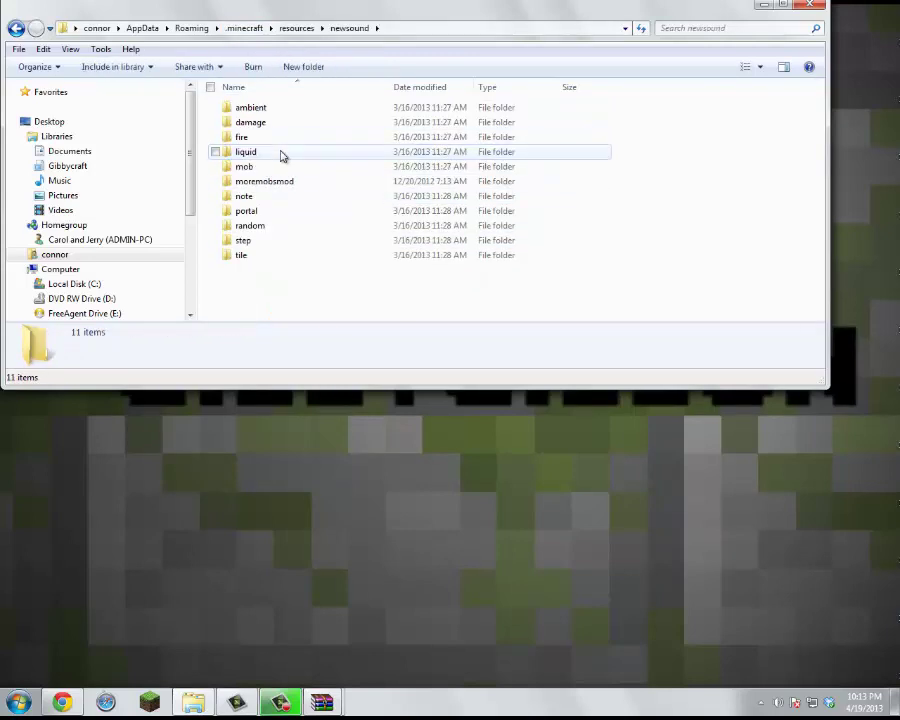
Switch to the MoreMobsMod.zip archive in WinRAR and browse through into_.minecraft into its newsound folder.
mouse_move(322, 703)
left_click(402, 642)
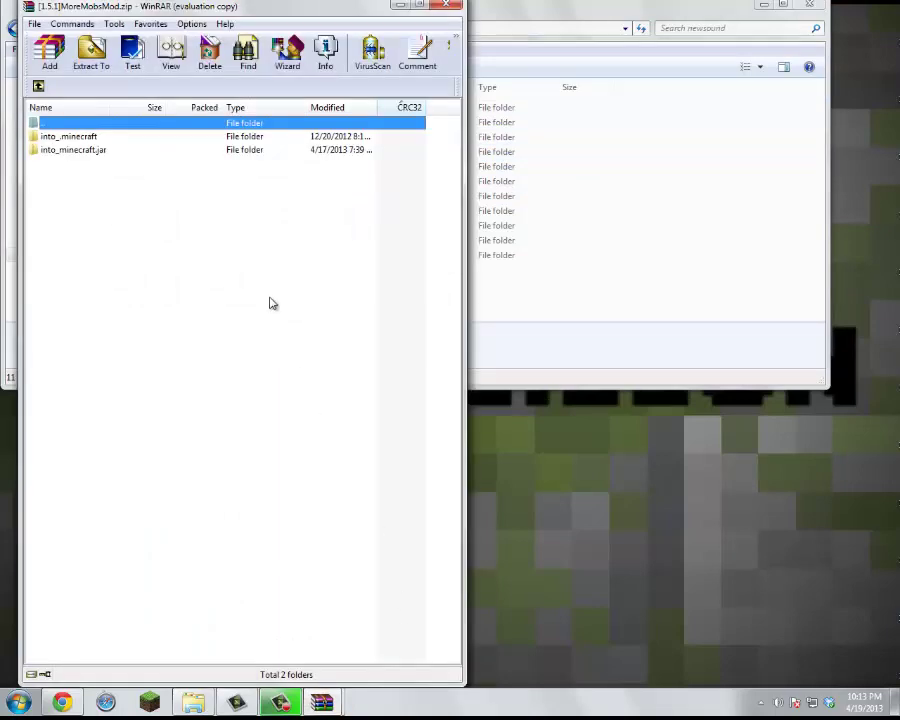
double_click(69, 139)
double_click(73, 140)
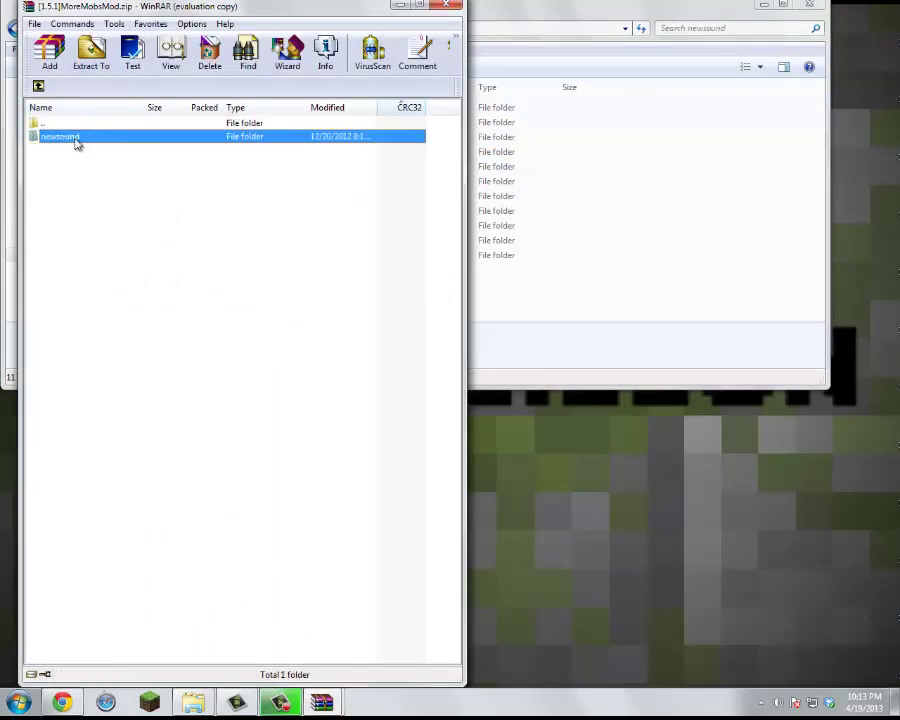
double_click(76, 140)
Copy the archive's moremobsmod folder into Minecraft's newsound folder, merging the folders and replacing all conflicting files.
left_click_drag(76, 140, 226, 188)
left_click_drag(506, 317, 507, 318)
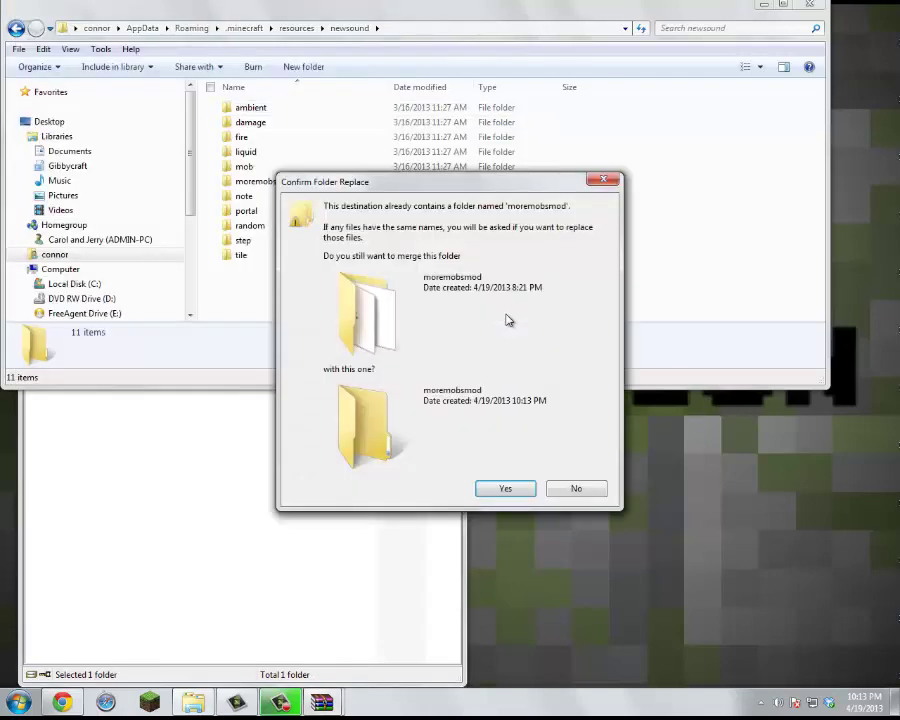
left_click(507, 488)
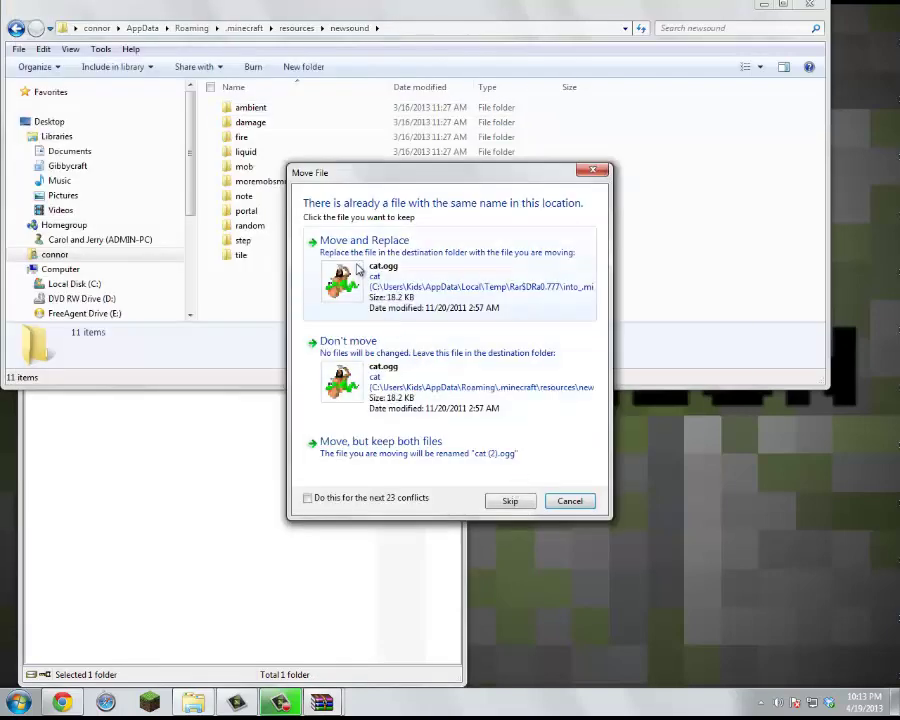
left_click(325, 499)
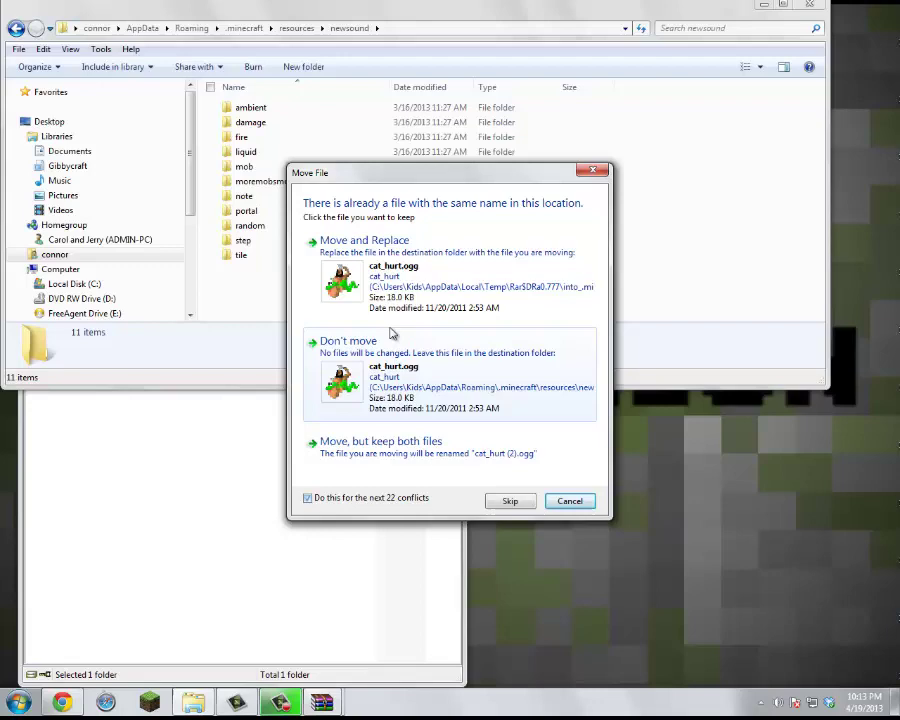
left_click(378, 280)
Open the moremobsmod folder inside newsound and look through its sound files.
double_click(249, 182)
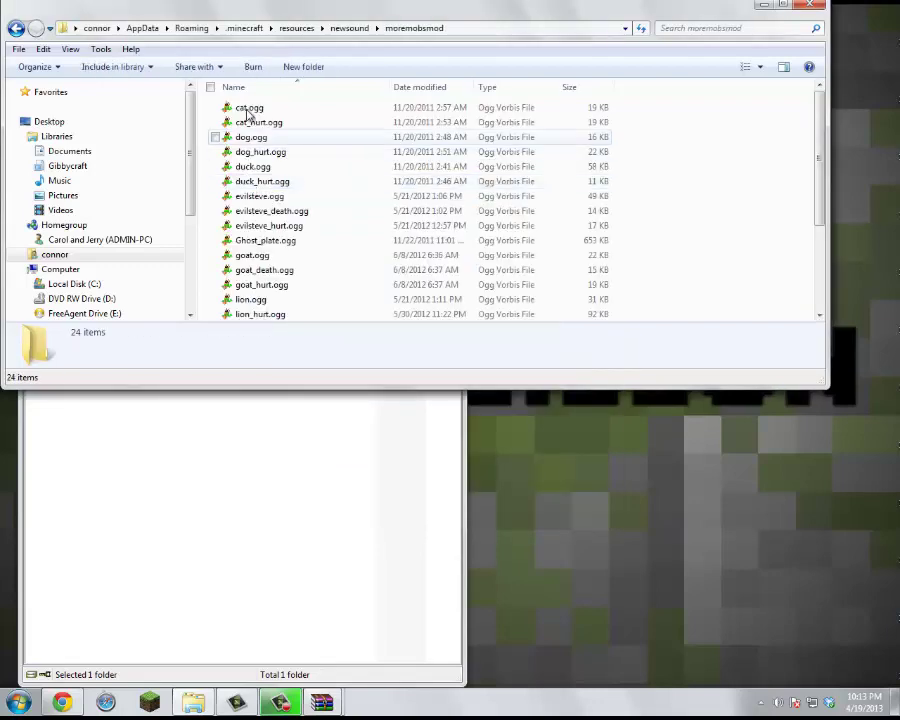
scroll(249, 129, "down", 3)
scroll(250, 140, "up", 3)
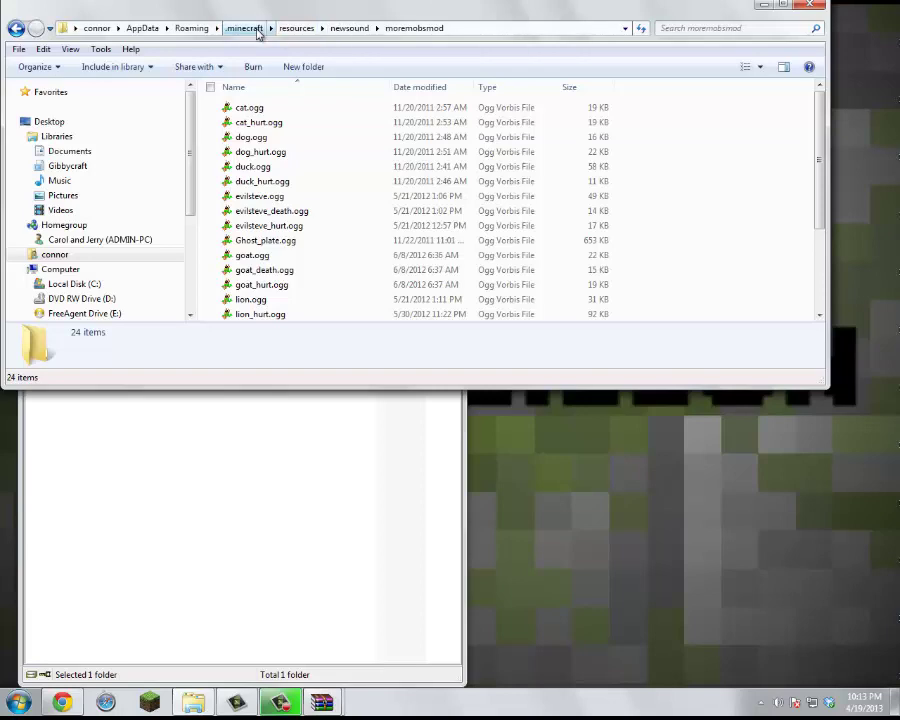
Open minecraft.jar from the .minecraft bin folder with WinRAR and dismiss the licence reminder.
left_click(256, 30)
double_click(242, 108)
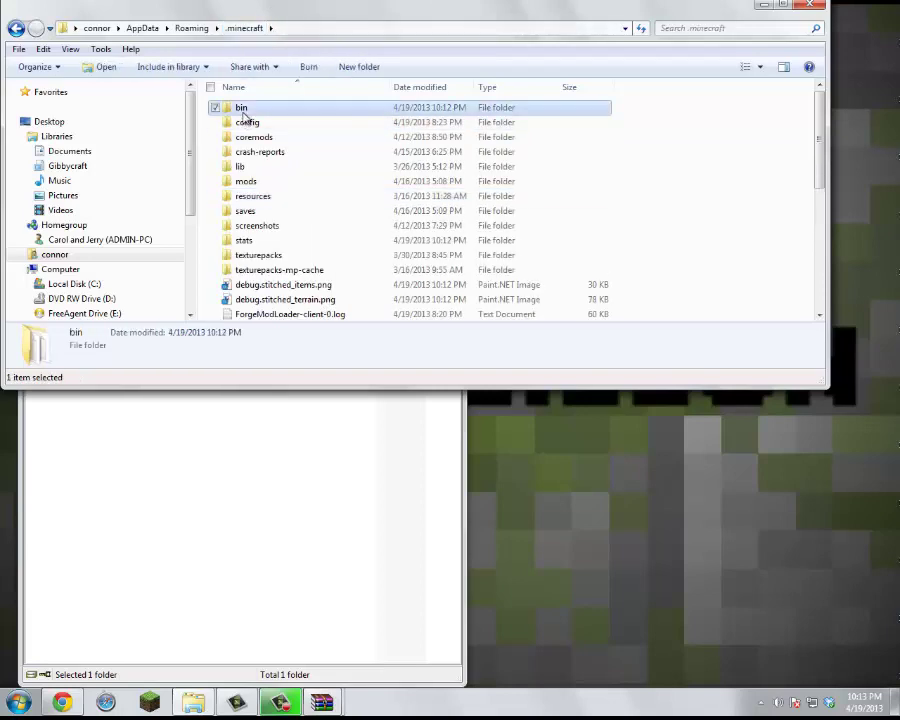
right_click(257, 127)
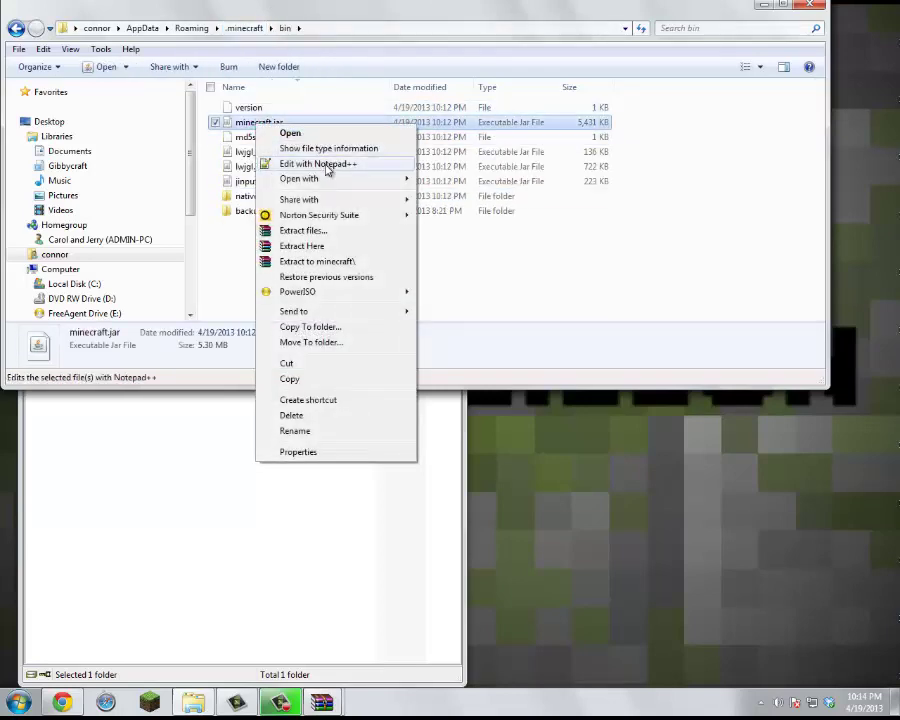
mouse_move(331, 181)
left_click(455, 196)
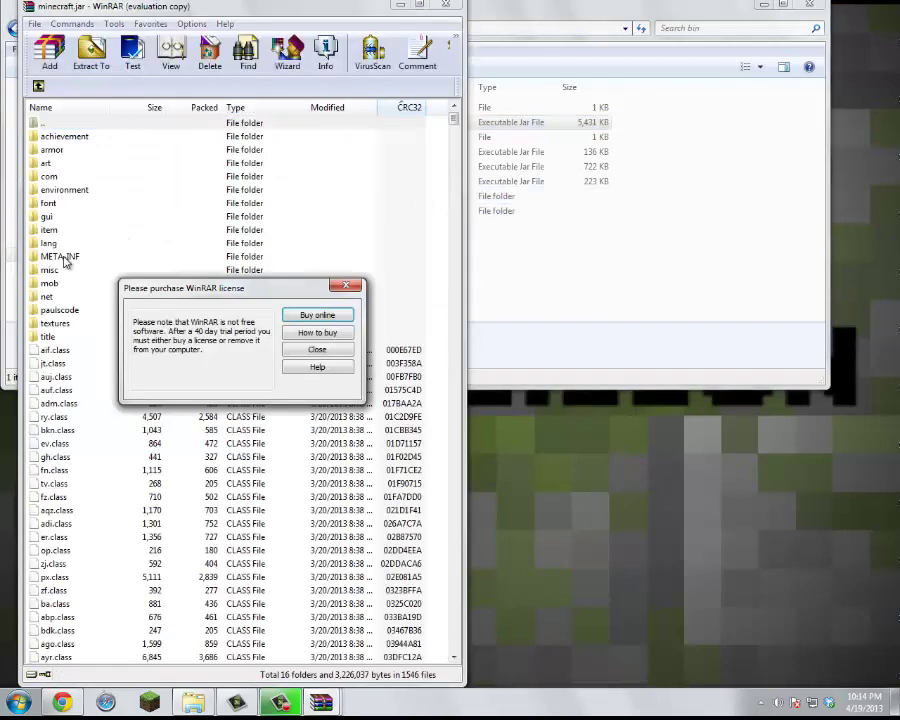
left_click(291, 353)
Delete the META-INF folder from minecraft.jar and confirm the deletion.
left_click(64, 262)
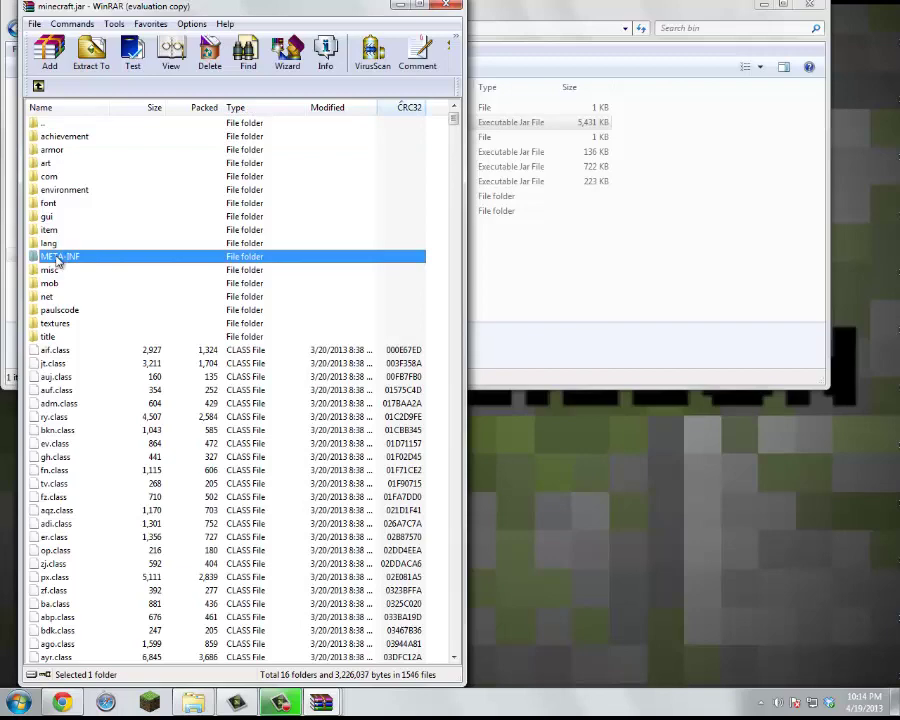
key("Delete")
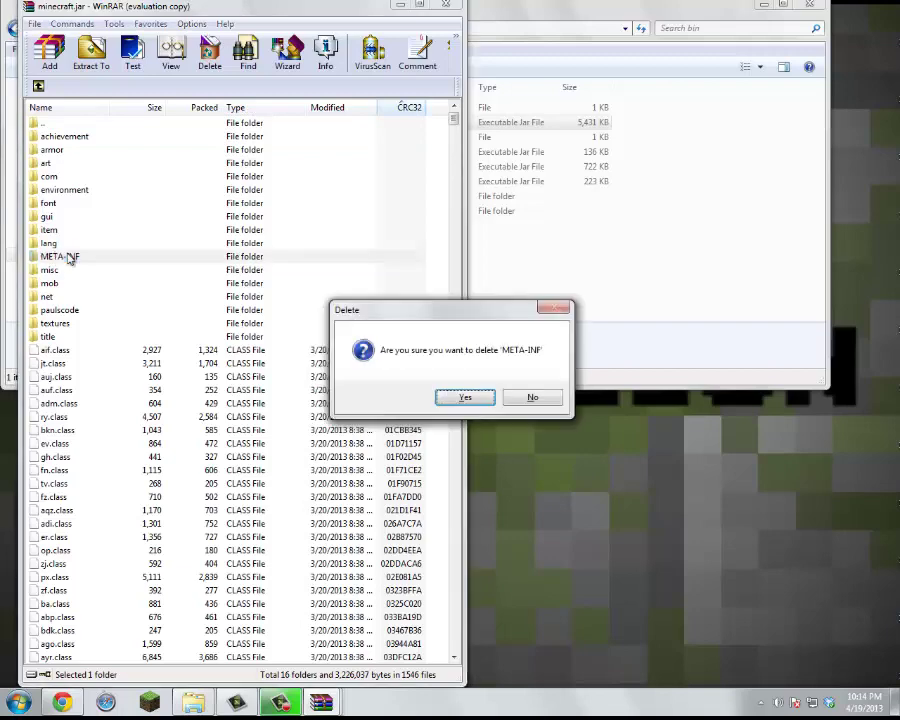
left_click(458, 397)
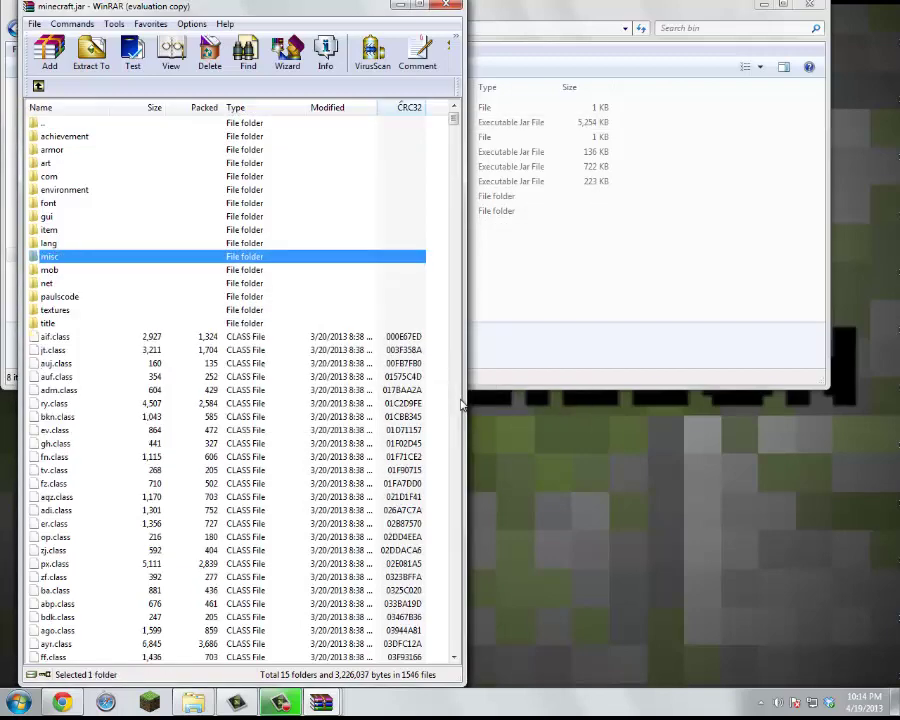
Switch to the MoreMobsMod.zip archive, maximise it, return to its top level and open the into_minecraft.jar folder.
left_click(321, 703)
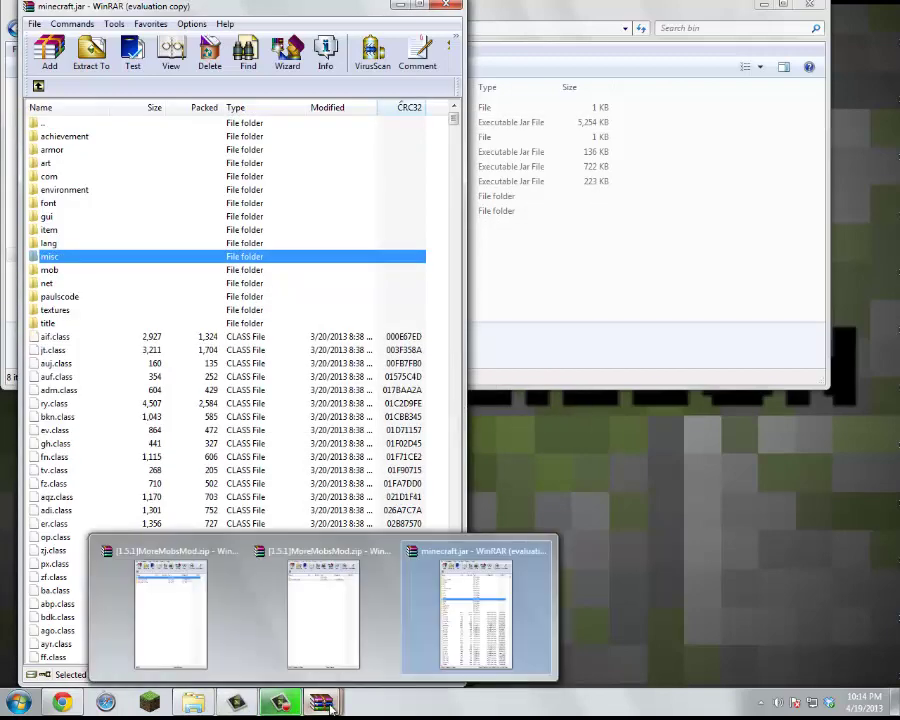
left_click(290, 617)
double_click(178, 8)
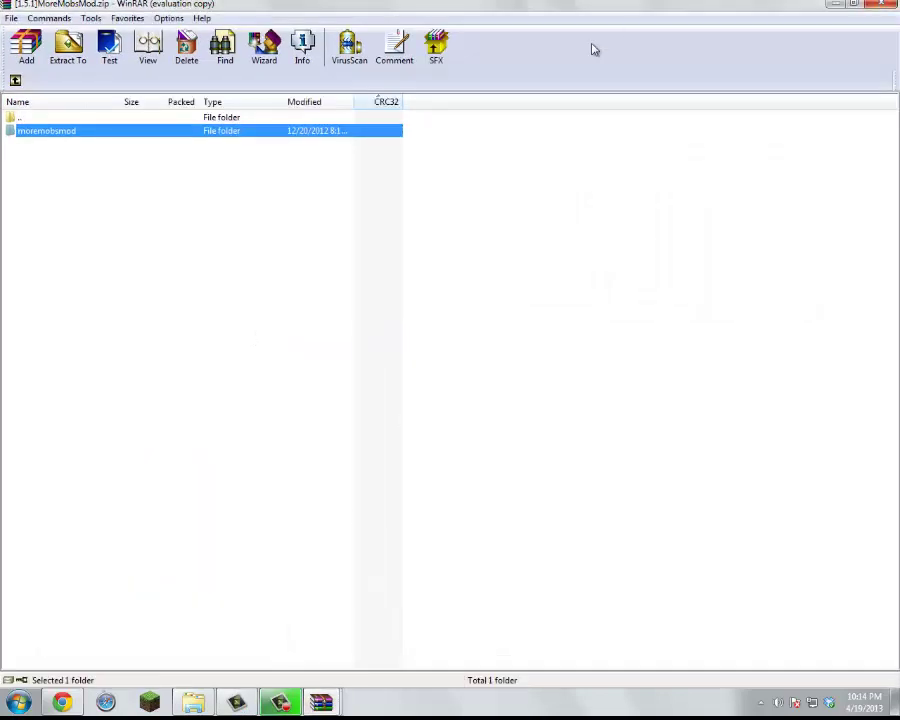
left_click(15, 82)
left_click(15, 82)
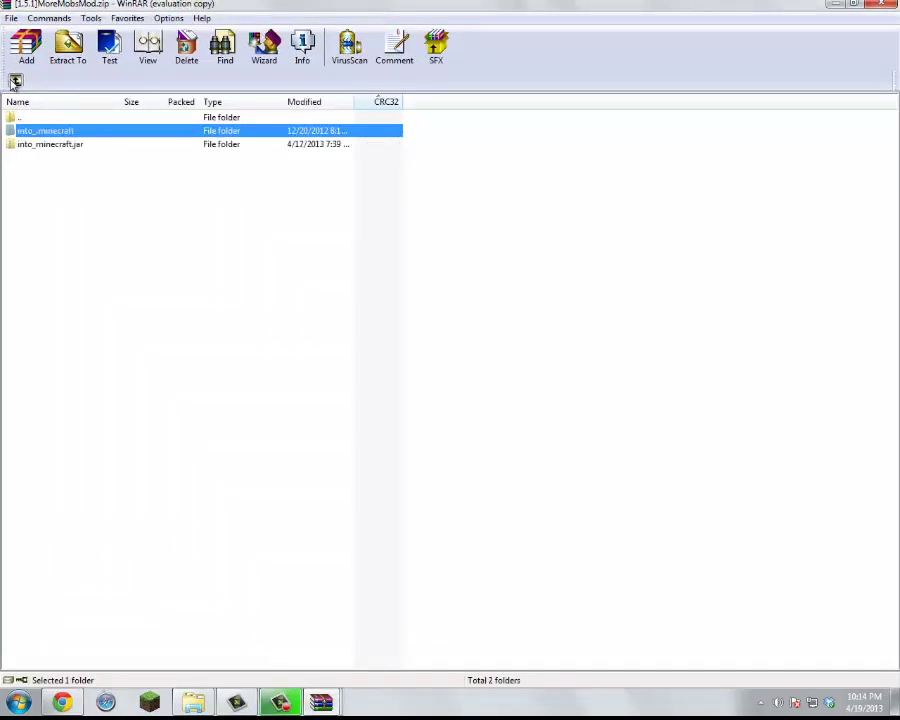
left_click(15, 82)
double_click(32, 160)
double_click(128, 130)
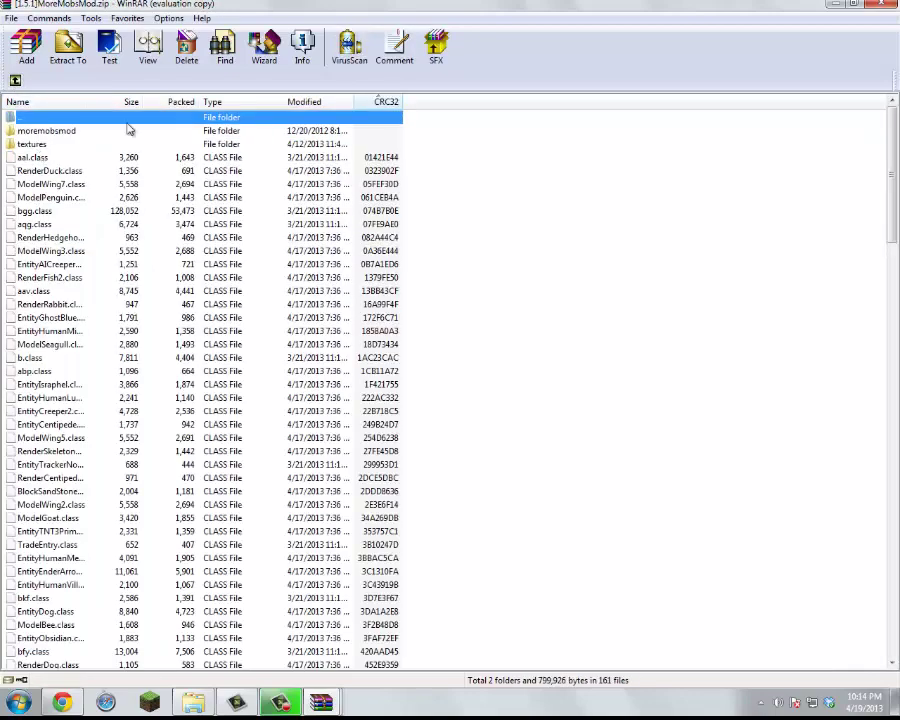
Place the mod archive beside minecraft.jar and add all into_minecraft.jar contents to minecraft.jar using the Add and replace files mode.
left_click(855, 4)
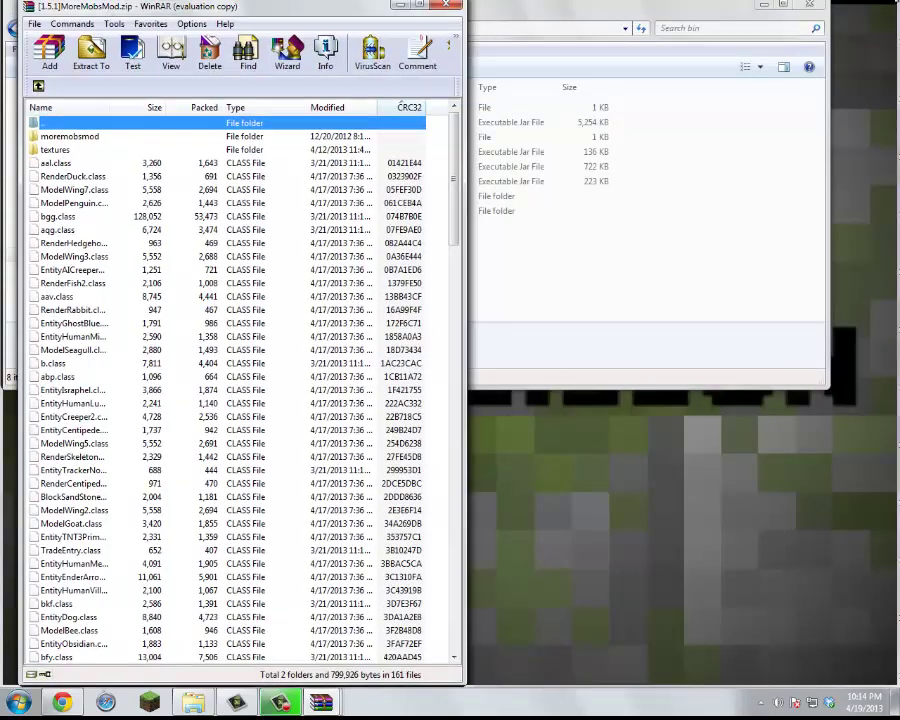
left_click_drag(101, 11, 533, 11)
left_click_drag(87, 11, 70, 12)
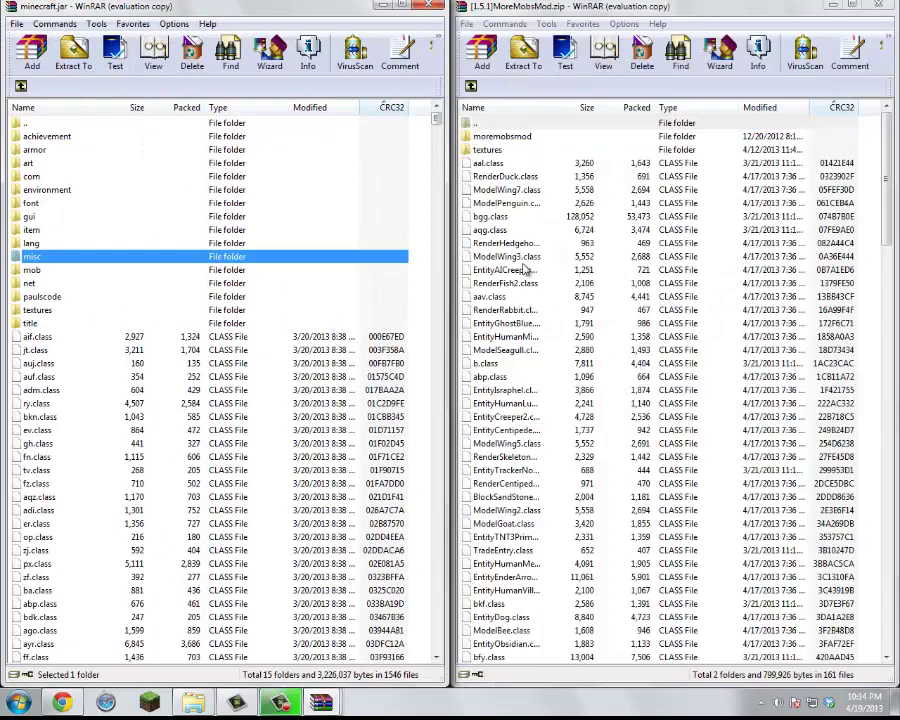
left_click_drag(869, 141, 440, 690)
left_click_drag(562, 505, 540, 468)
left_click_drag(369, 467, 368, 466)
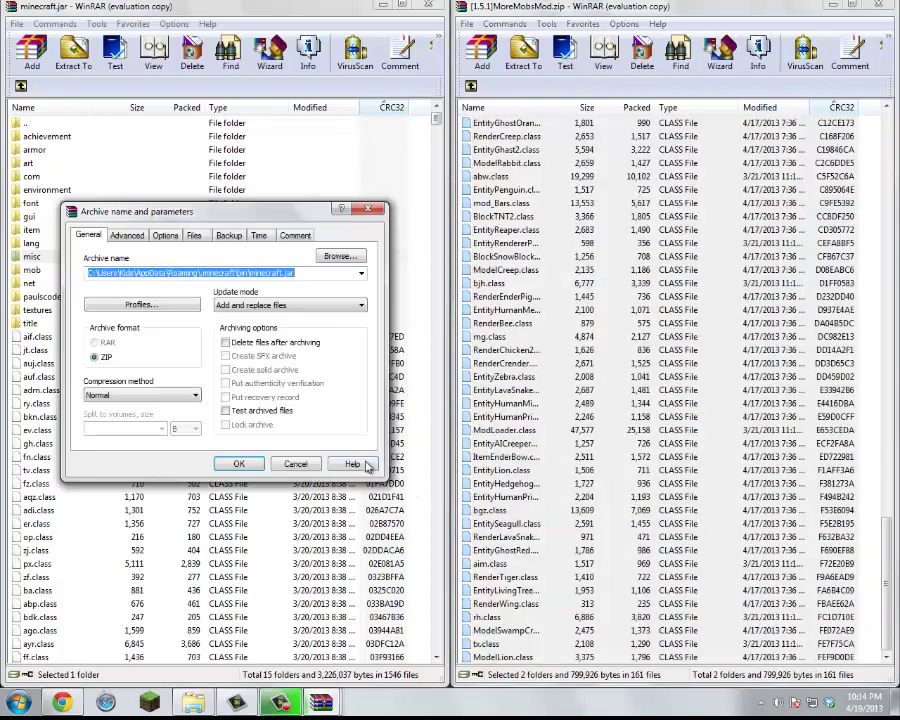
left_click(252, 463)
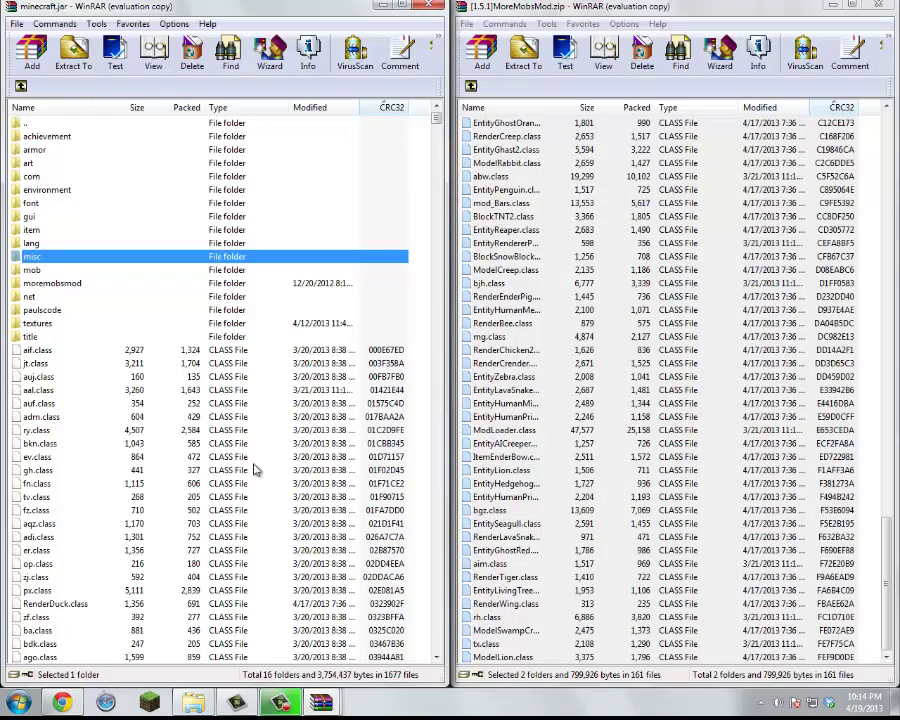
Close both archive windows, launch Minecraft and log in with the remembered account.
left_click(880, 6)
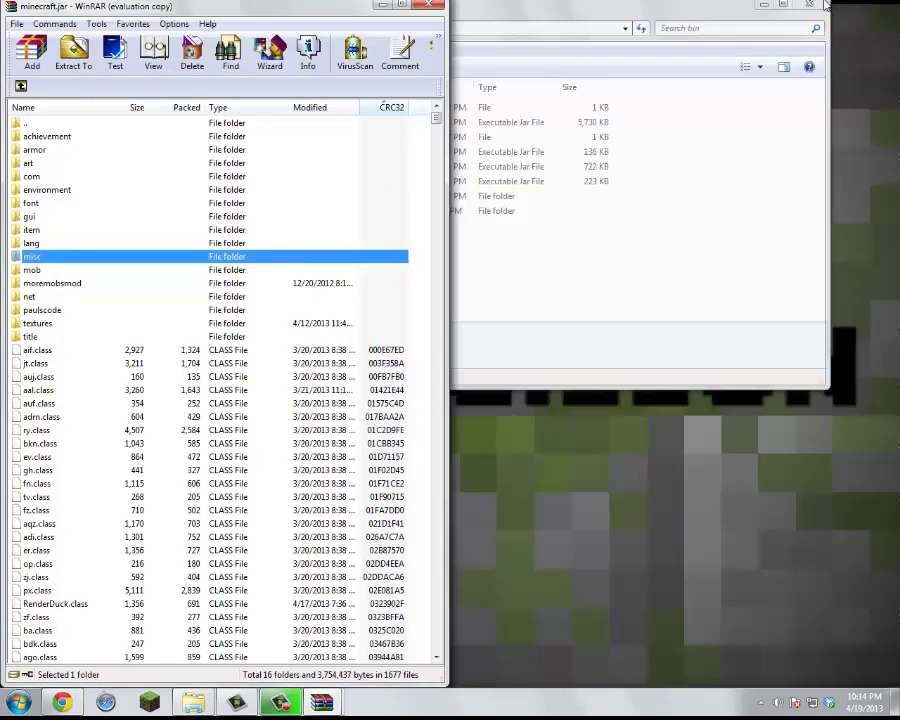
left_click(438, 5)
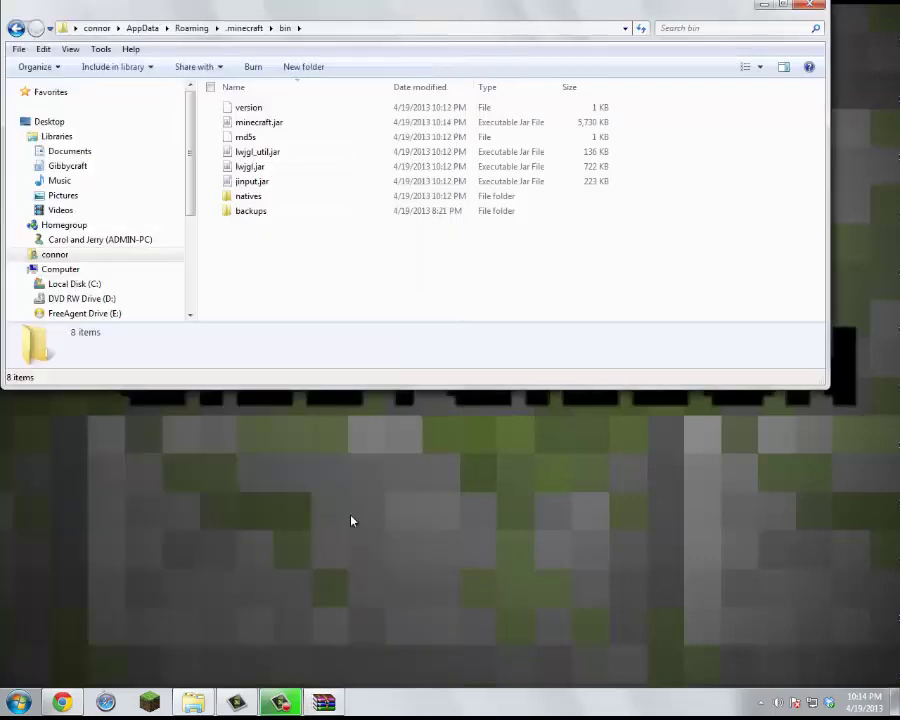
left_click(150, 700)
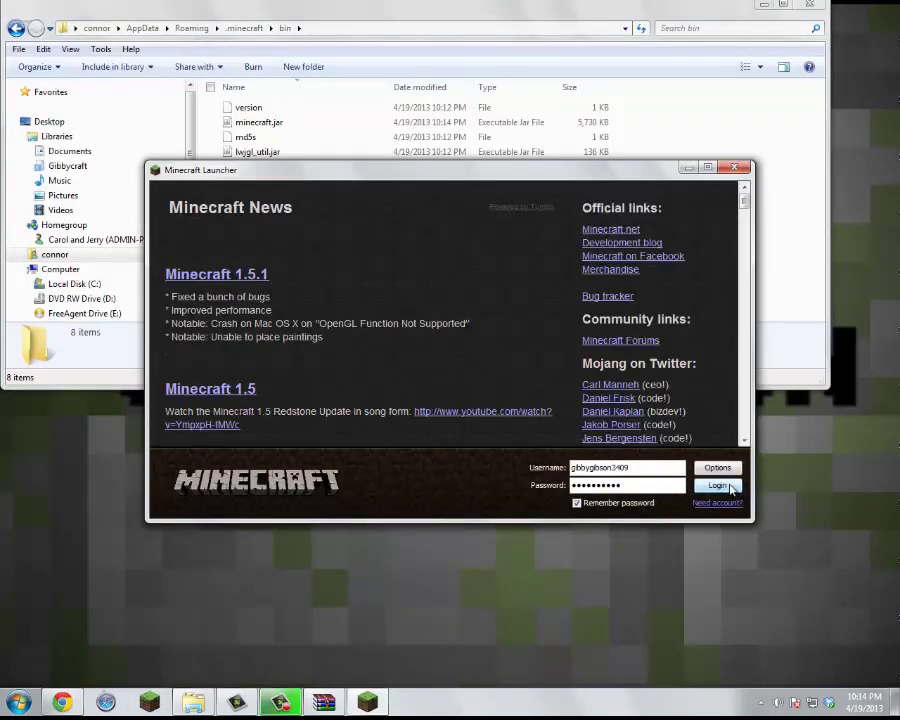
left_click(726, 487)
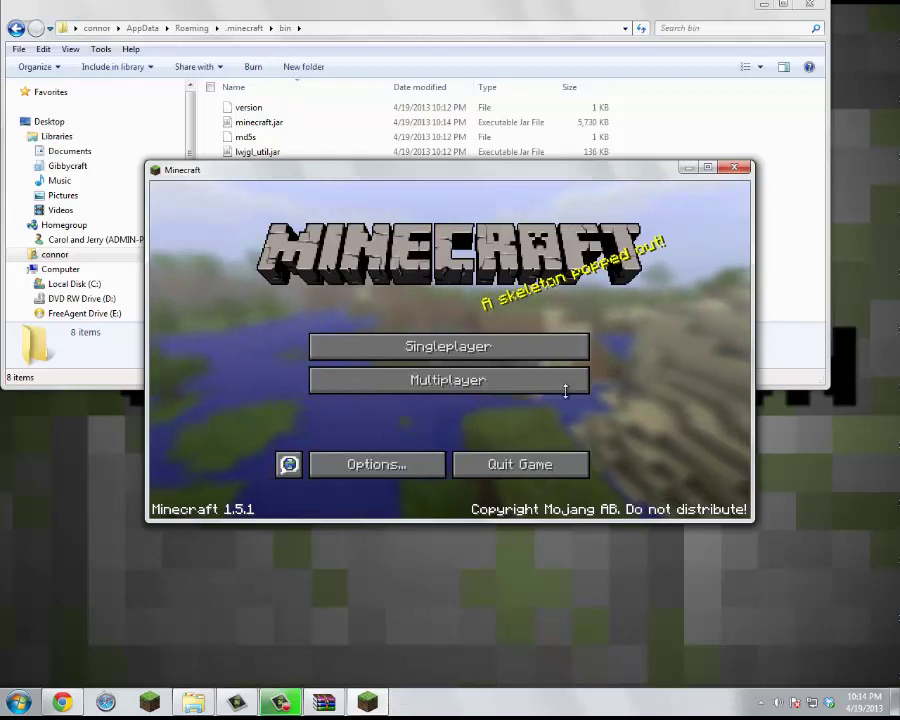
Load the singleplayer world Mod review Catsle and maximise the game window.
left_click(565, 348)
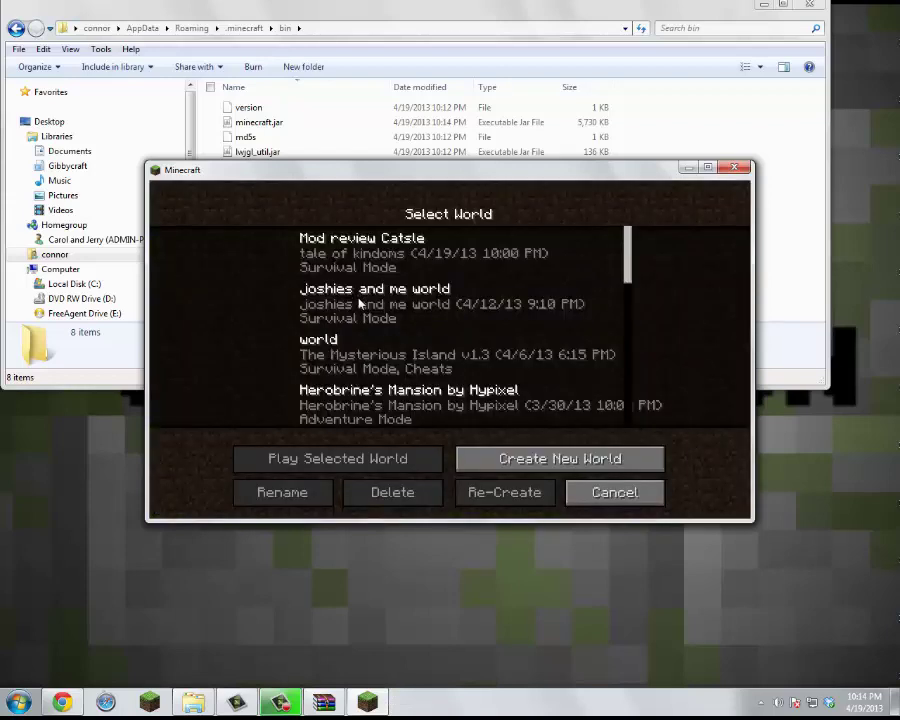
scroll(352, 362, "down", 5)
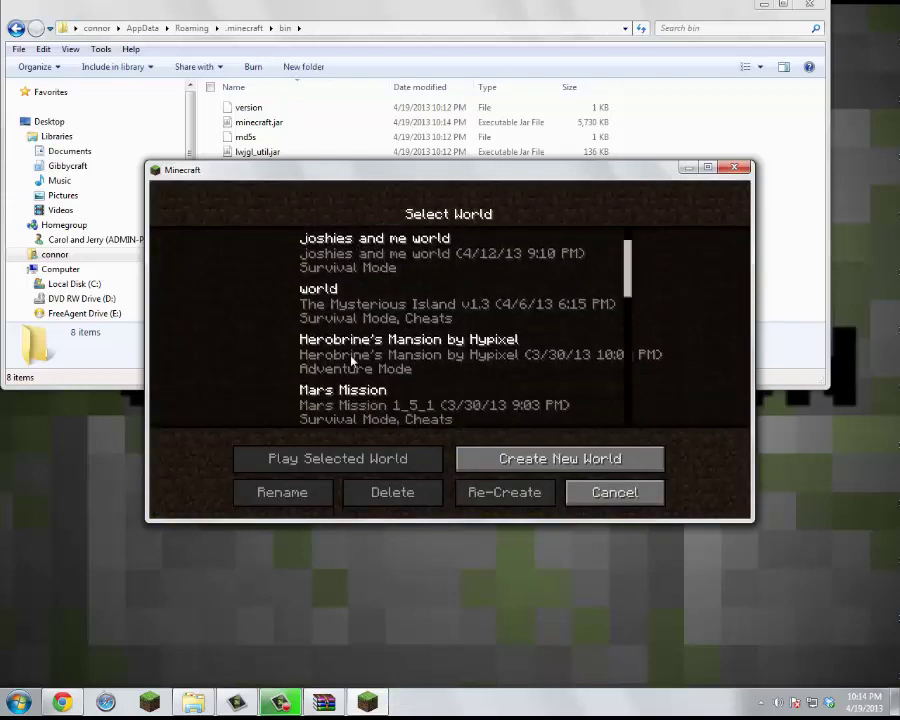
scroll(351, 362, "up", 5)
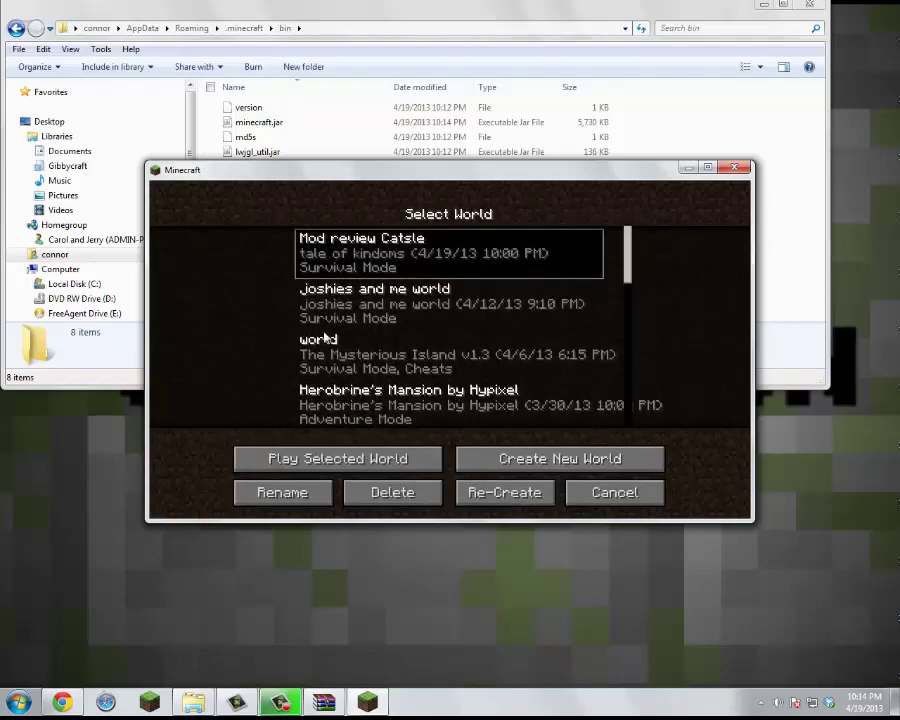
left_click(343, 458)
left_click(706, 167)
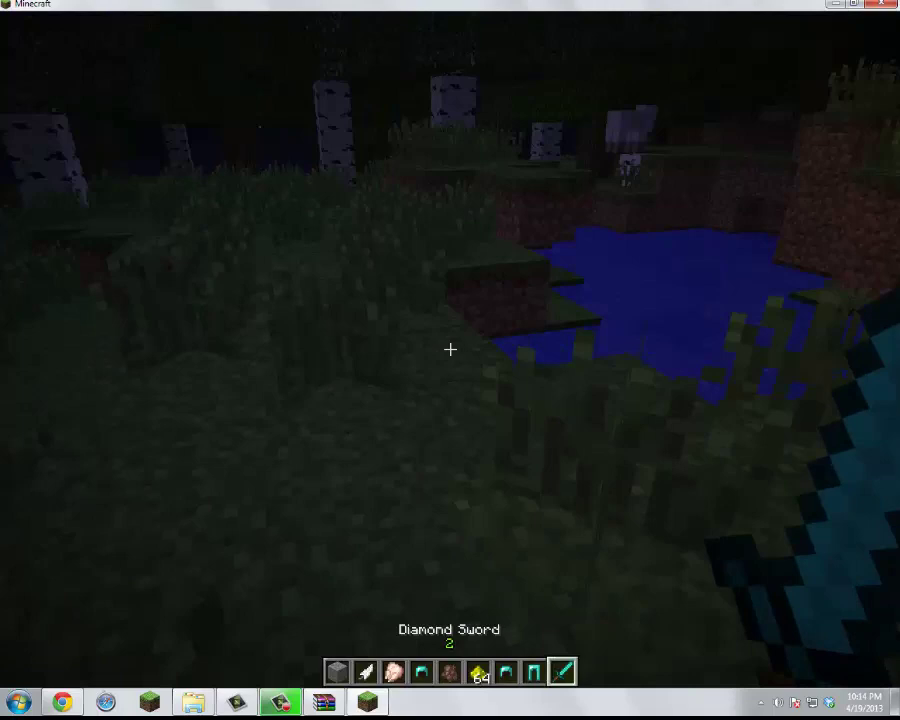
Put a teal mob spawn egg from the Miscellaneous items into the sixth hotbar slot.
key("e")
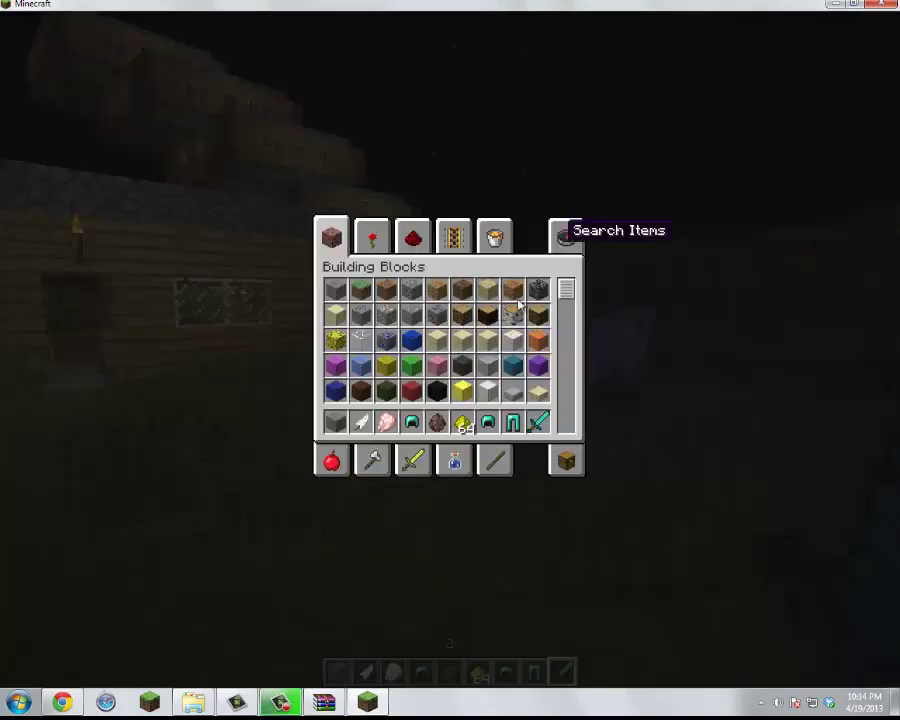
left_click(495, 248)
scroll(466, 330, "down", 6)
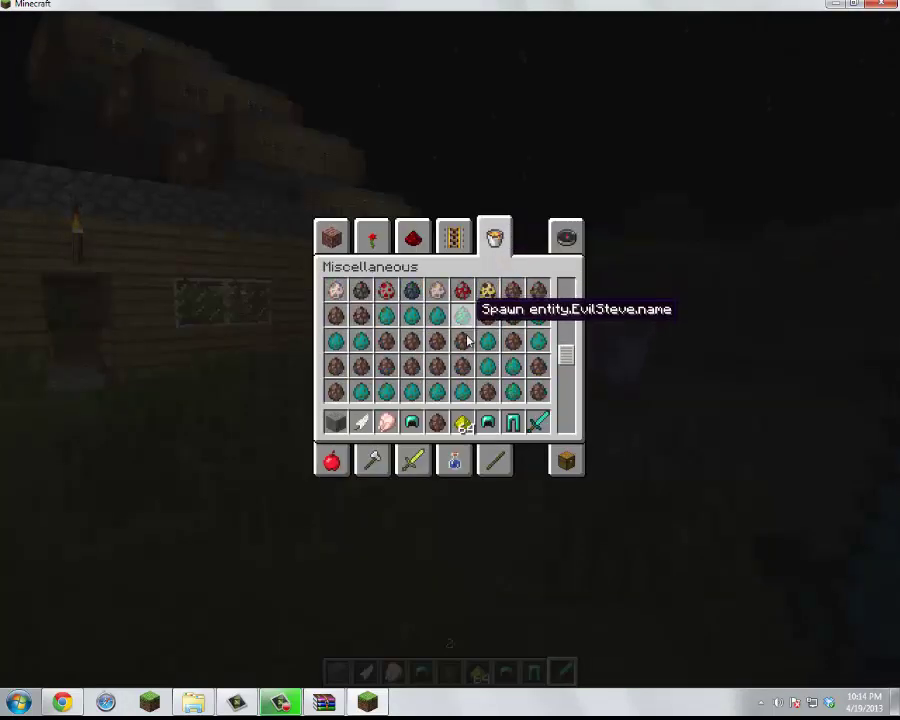
left_click(466, 340)
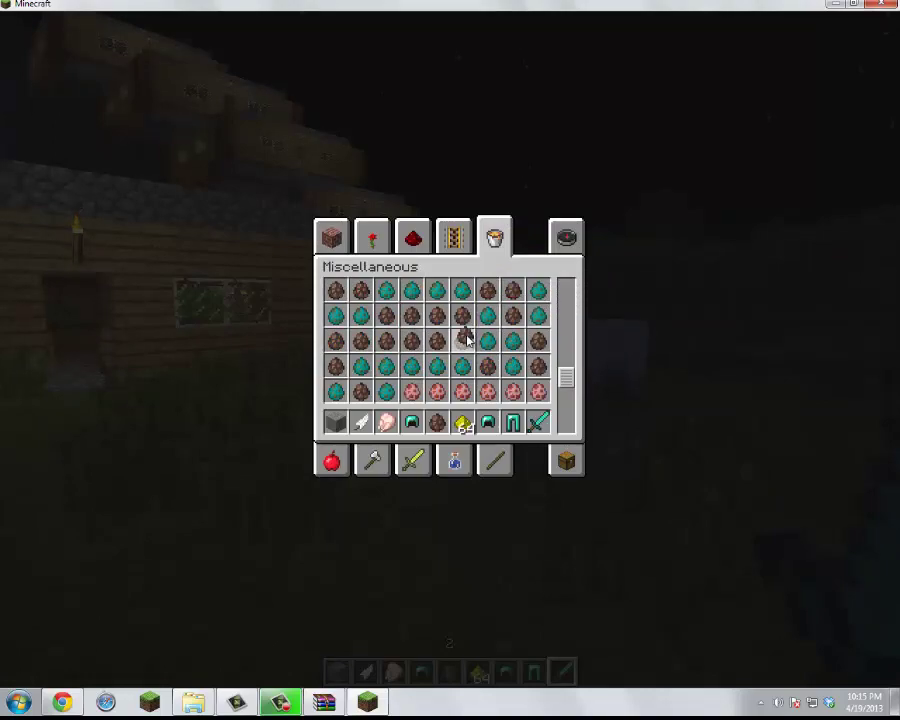
left_click(513, 343)
left_click(513, 343)
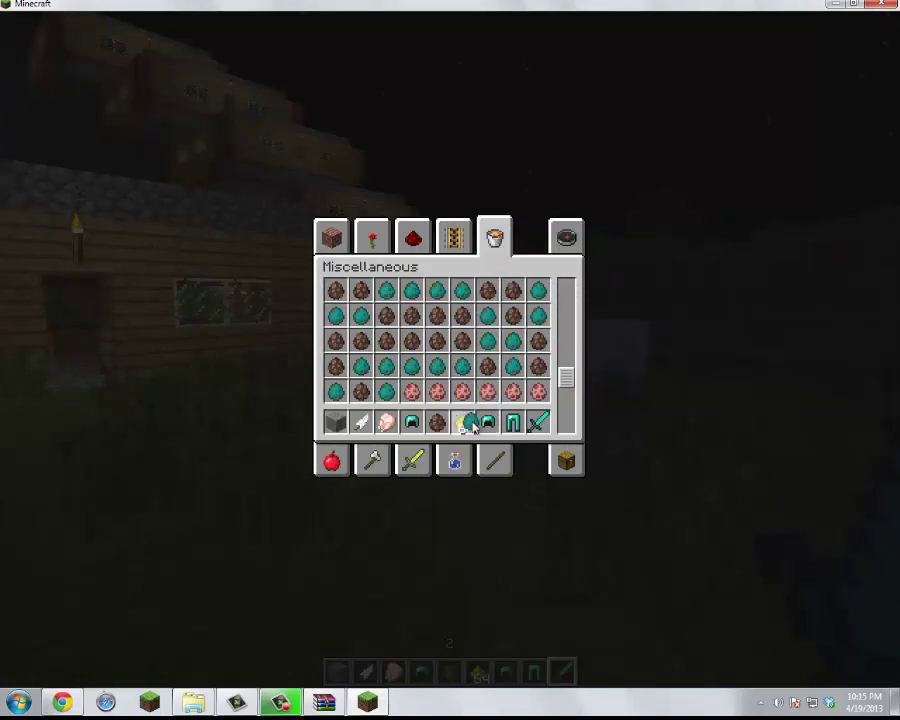
left_click(466, 423)
left_click(468, 368)
key("e")
Equip the teal spawn egg from the sixth hotbar slot and spawn two of its mobs on the grass.
scroll(450, 349, "up", 2)
scroll(450, 349, "up", 2)
right_click(450, 349)
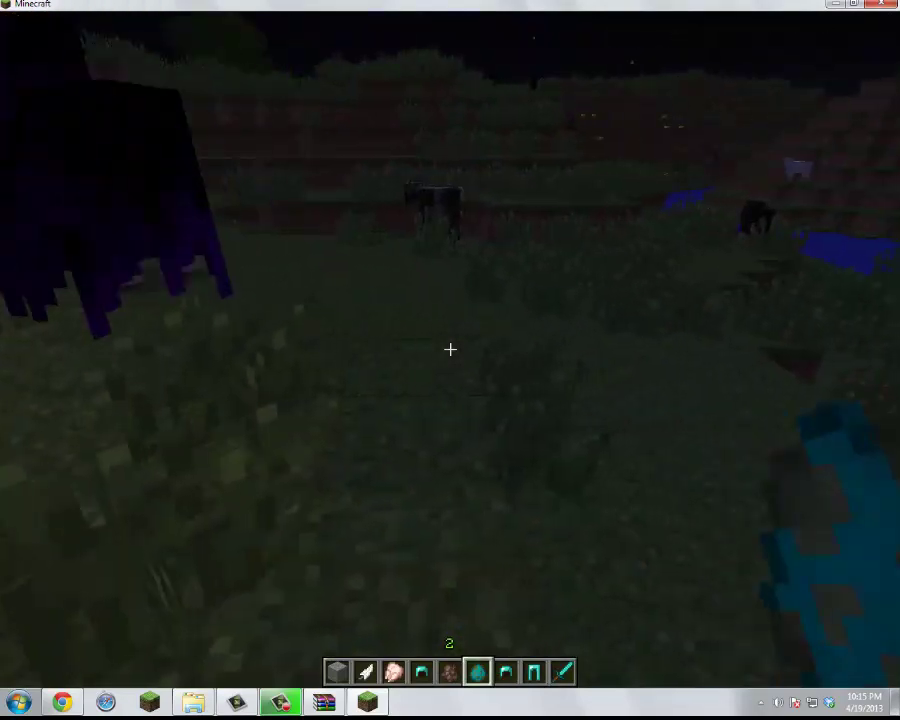
right_click(450, 349)
Put the HumanPriest spawn egg into the seventh hotbar slot and spawn a priest near the house.
key("e")
scroll(510, 345, "down", 2)
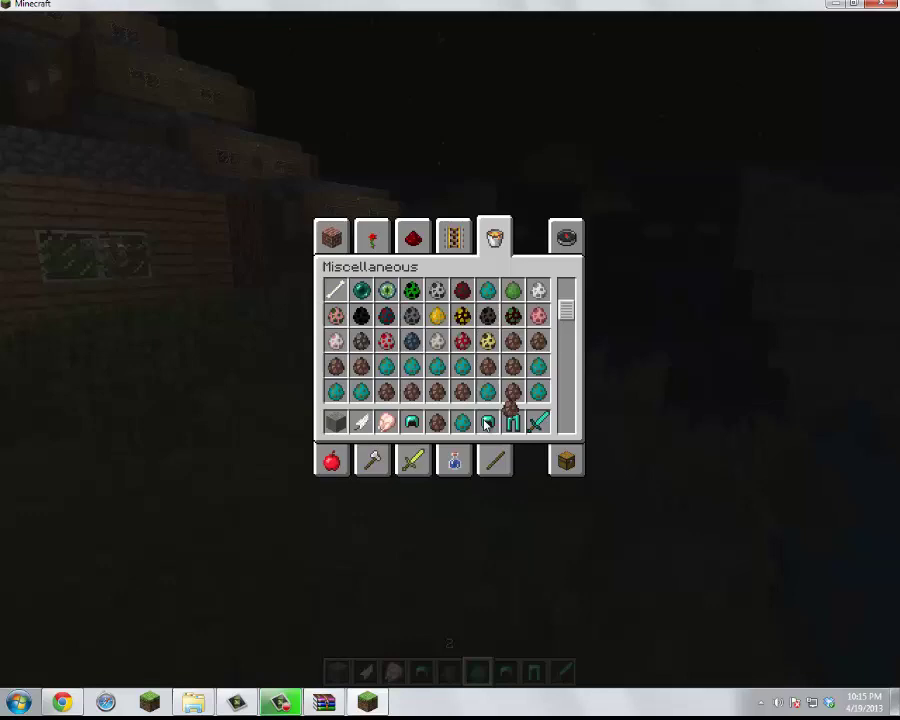
left_click(488, 377)
key("e")
scroll(450, 349, "up", 1)
scroll(450, 349, "down", 2)
right_click(450, 349)
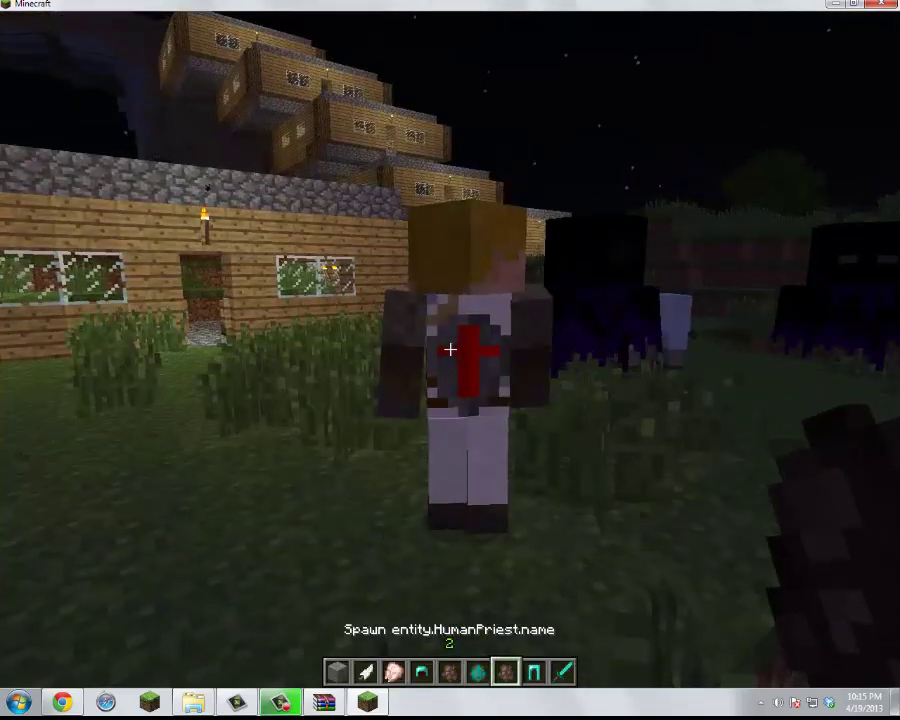
Put the HumanMiner spawn egg into the second hotbar slot and spawn a miner in the grass.
key("e")
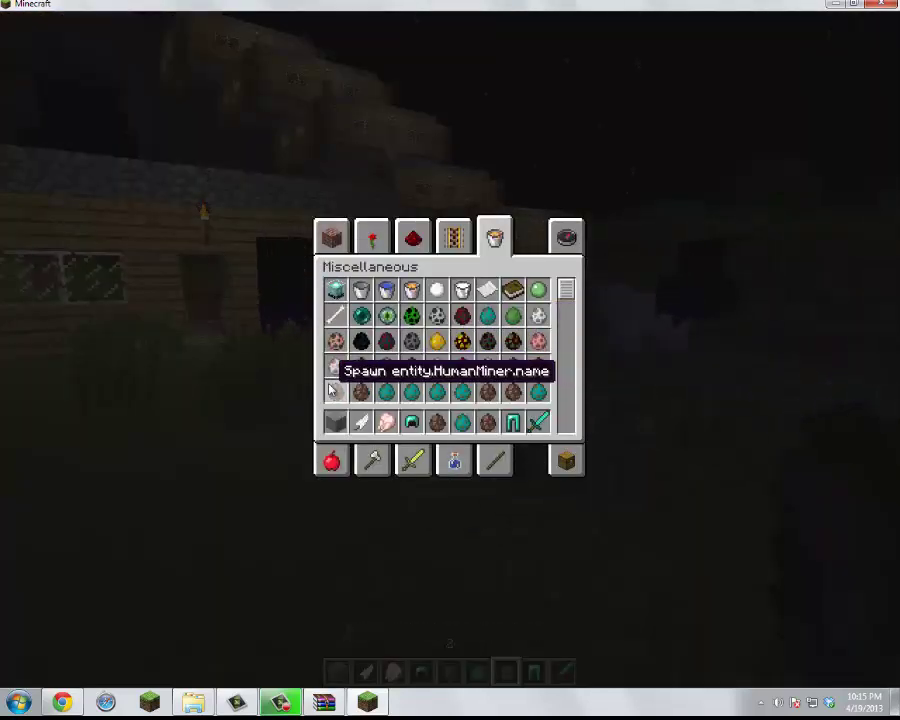
left_click(356, 415)
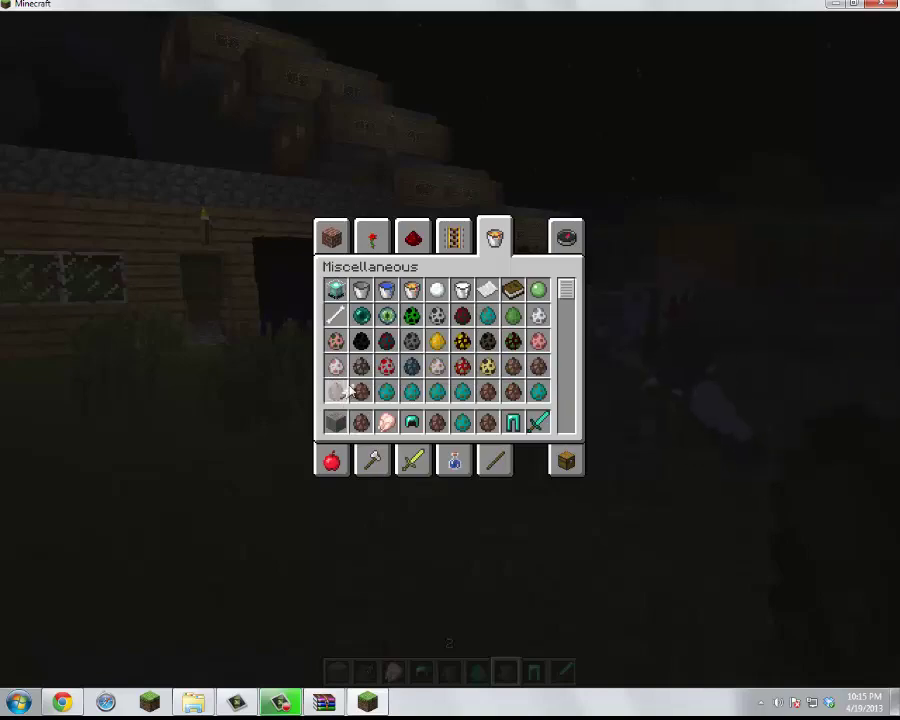
left_click(346, 391)
key("e")
scroll(450, 349, "up", 4)
scroll(450, 349, "up", 1)
right_click(450, 349)
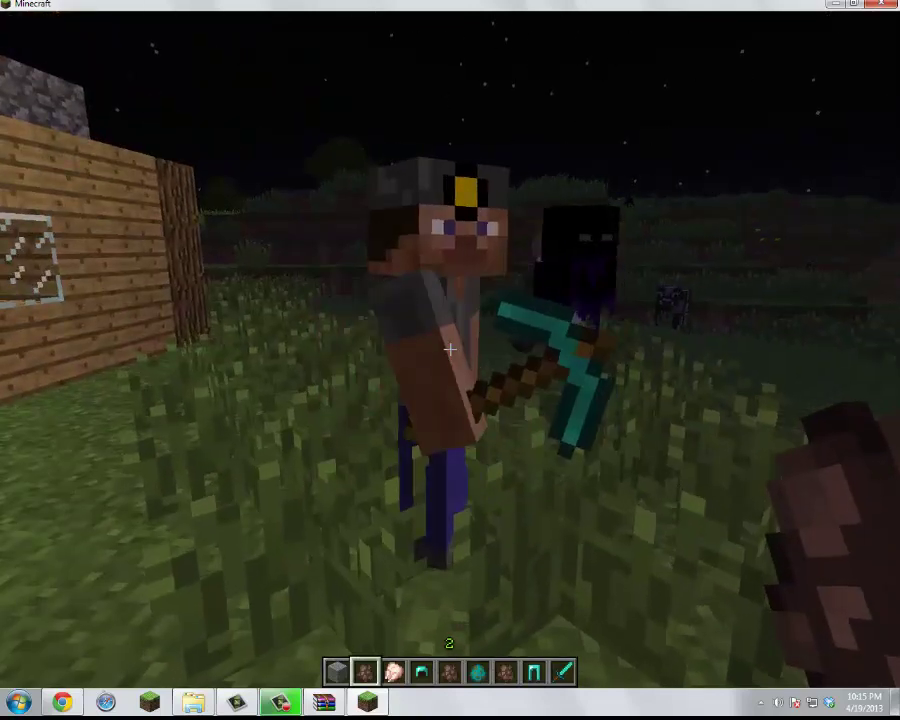
left_click(450, 349)
Replace the diamond sword in the ninth hotbar slot with the Reaper spawn egg and spawn a reaper.
key("e")
scroll(490, 388, "down", 3)
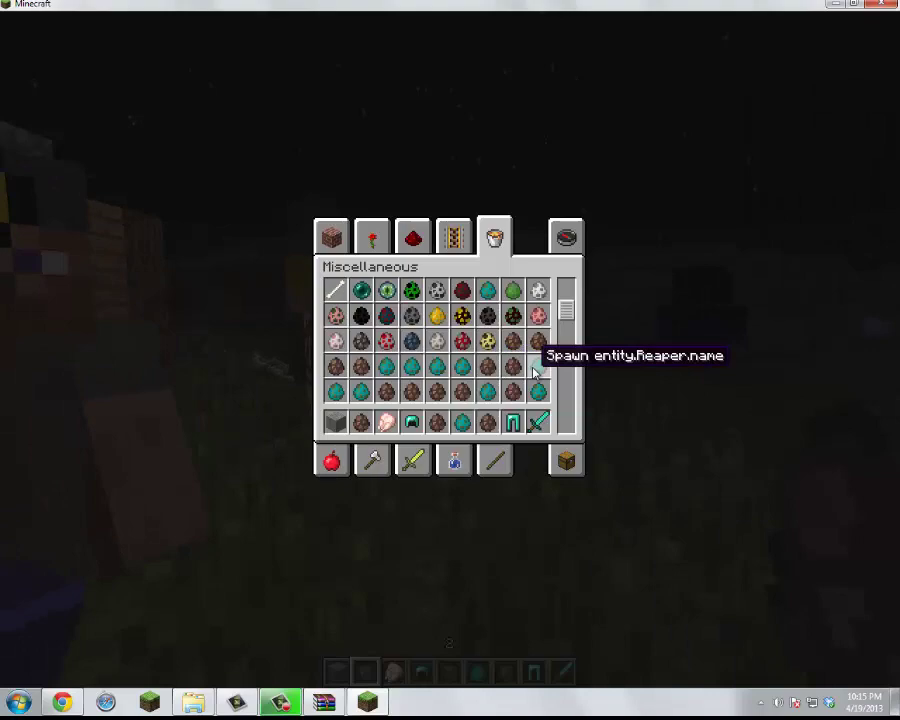
left_click(534, 370)
key("e")
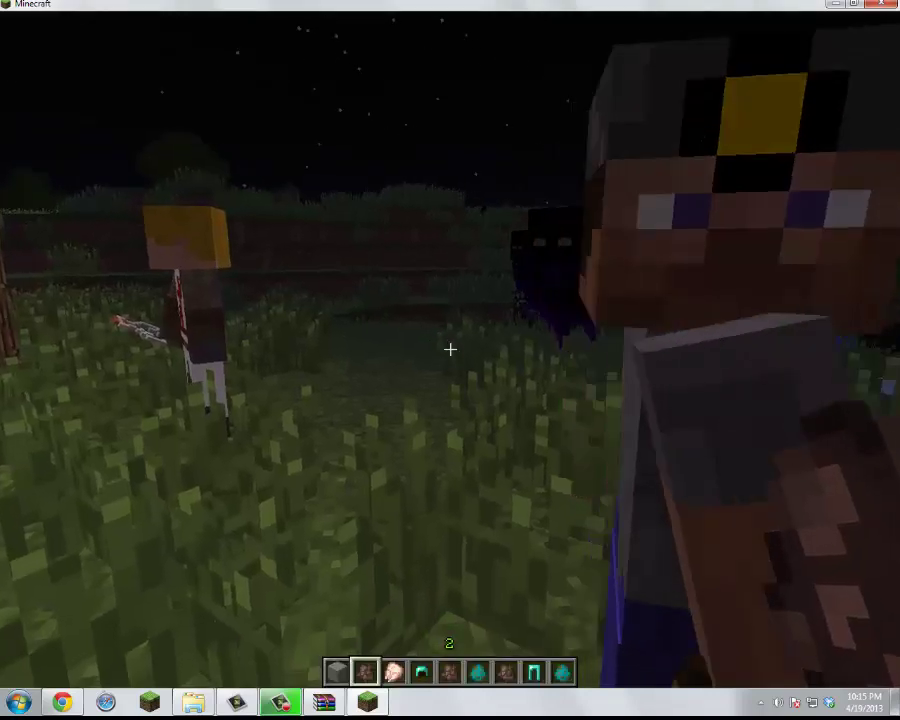
scroll(450, 349, "down", 7)
right_click(450, 349)
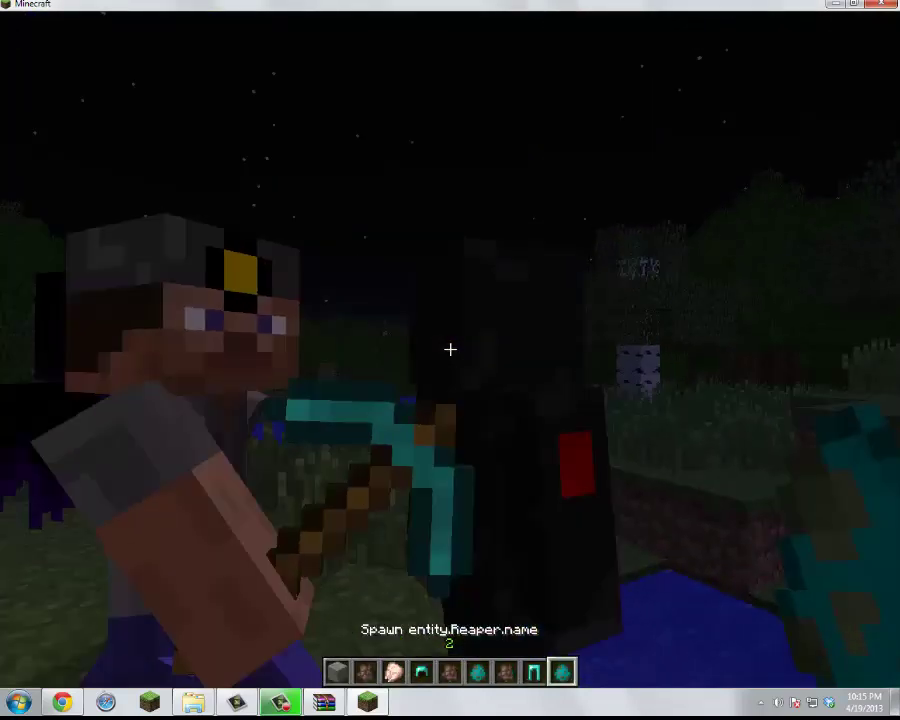
Put the HeroBrine spawn egg into the eighth hotbar slot and spawn a HeroBrine.
key("e")
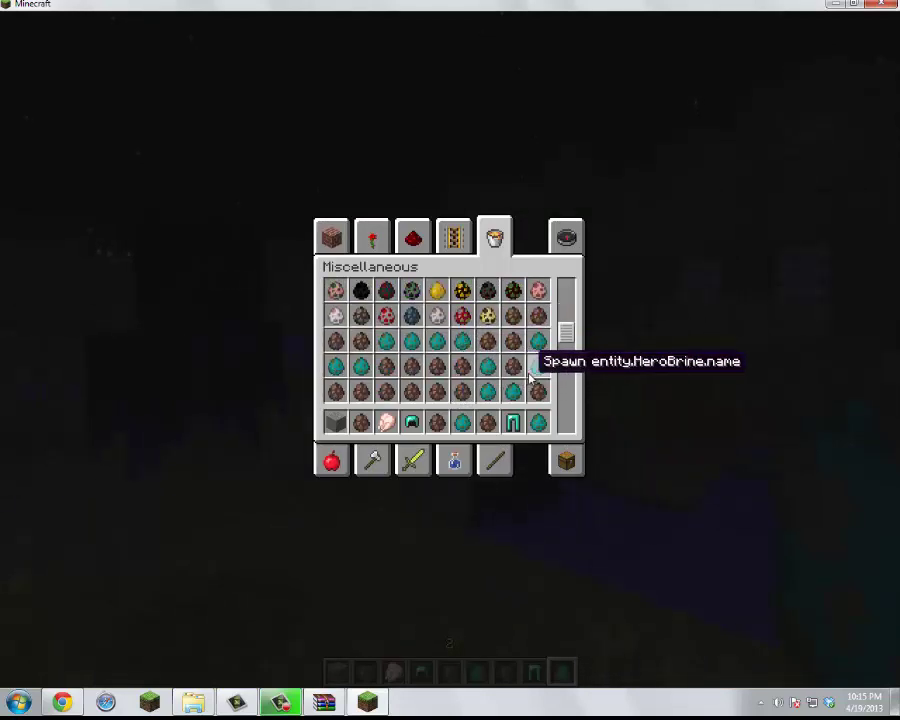
left_click(530, 375)
key("e")
scroll(450, 349, "up", 1)
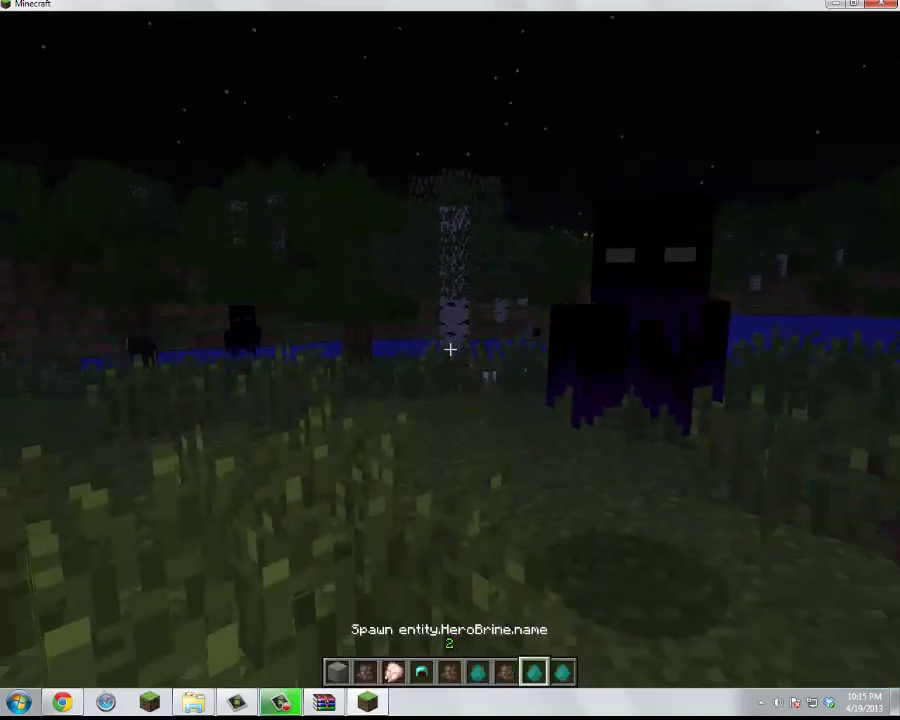
right_click(450, 349)
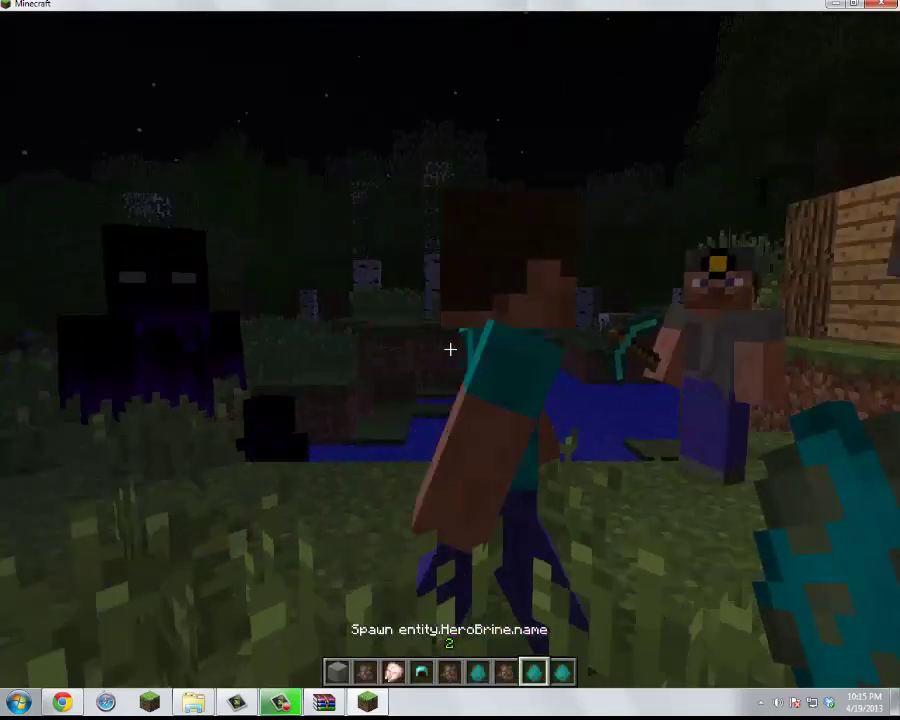
Hit the HeroBrine mob and move around the house to view the spawned mobs.
left_click(450, 348)
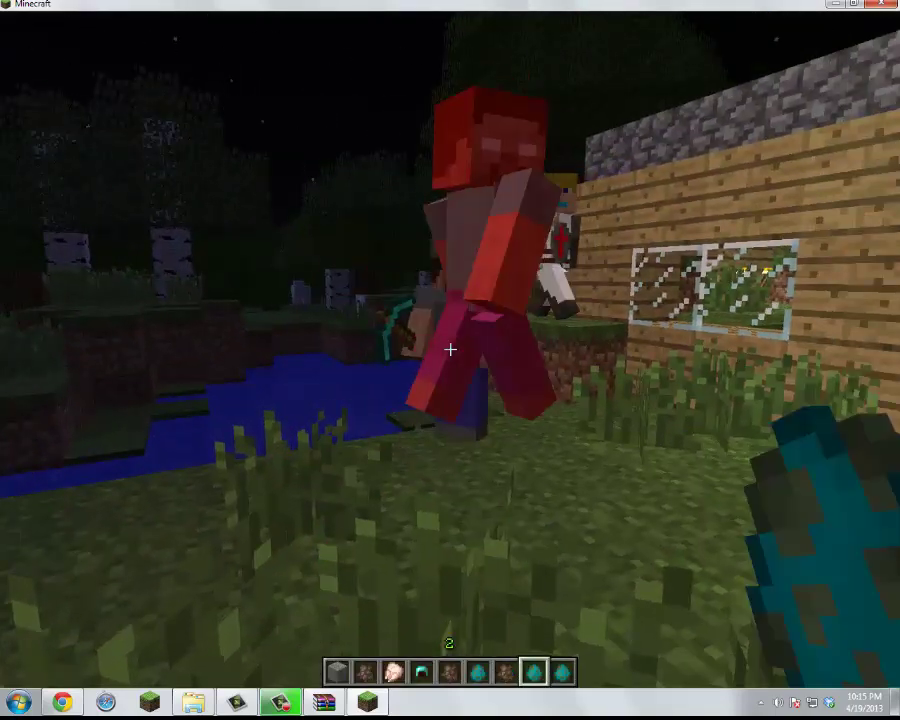
key("s")
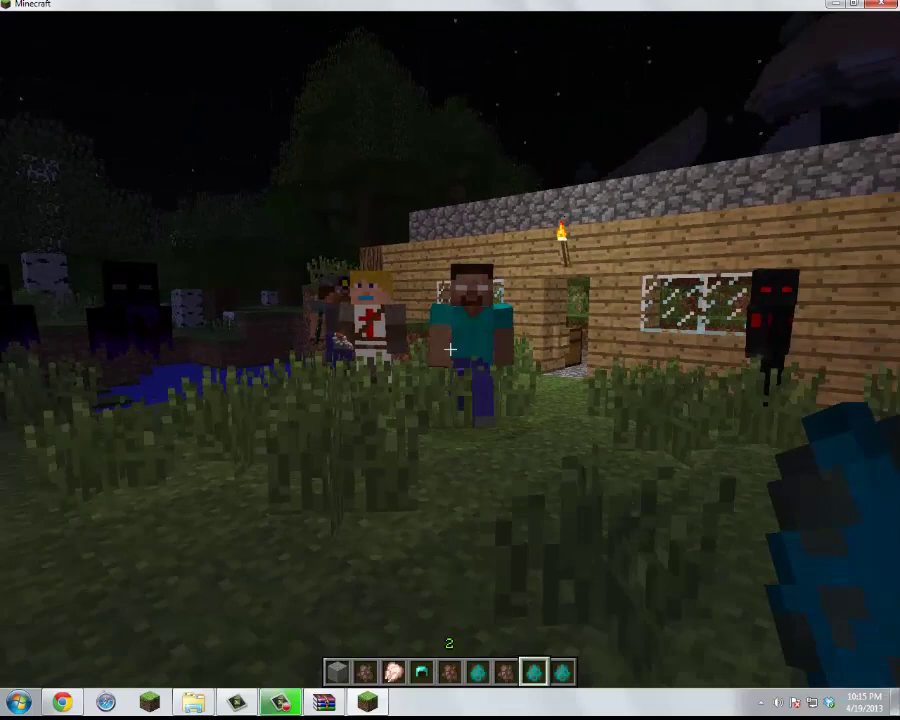
key("w")
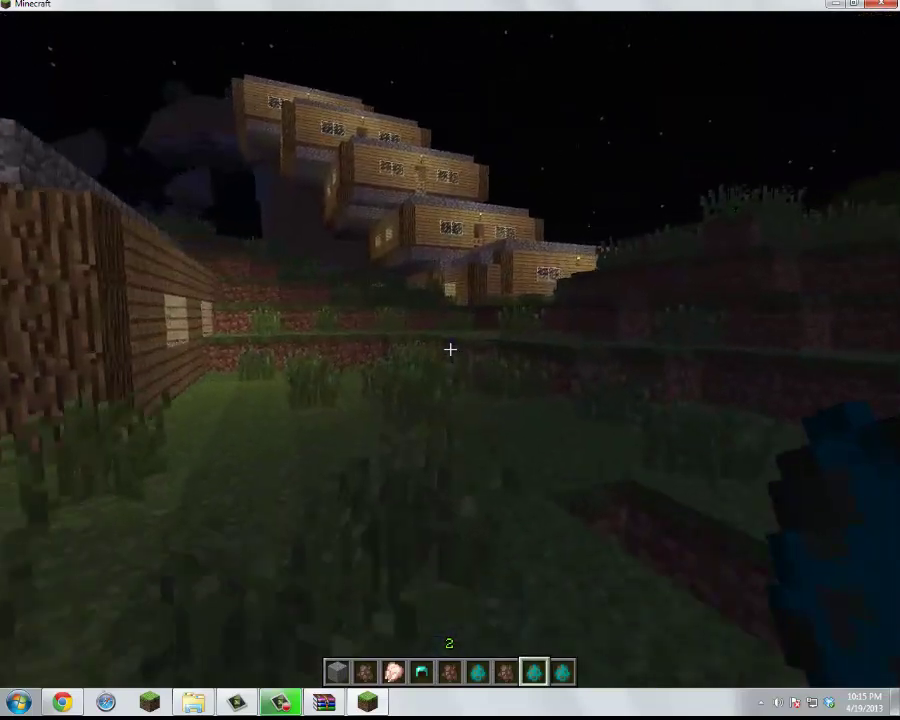
key("e")
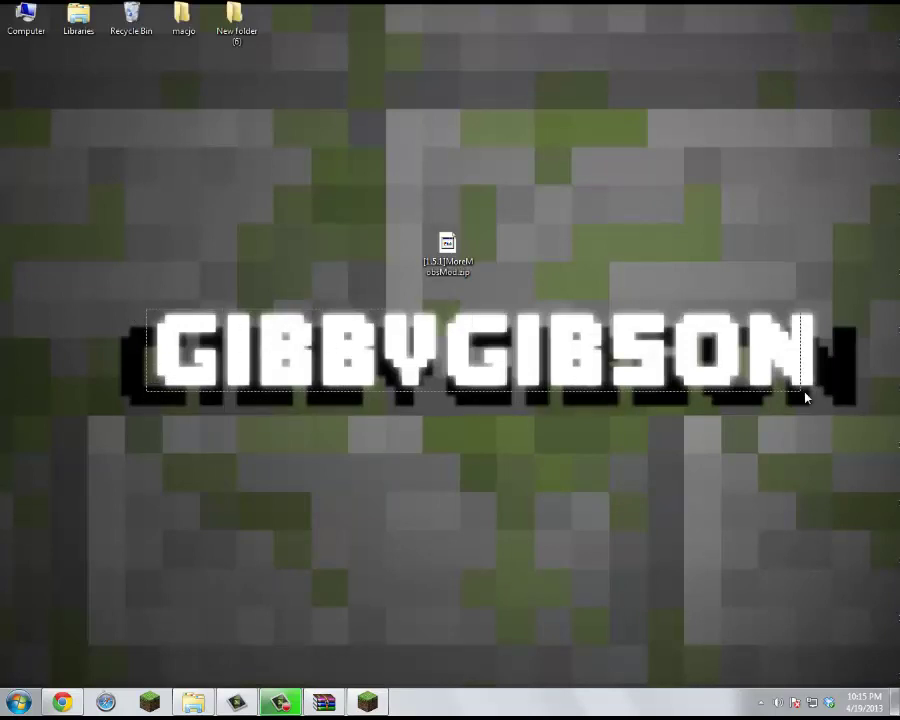
left_click_drag(805, 392, 820, 396)
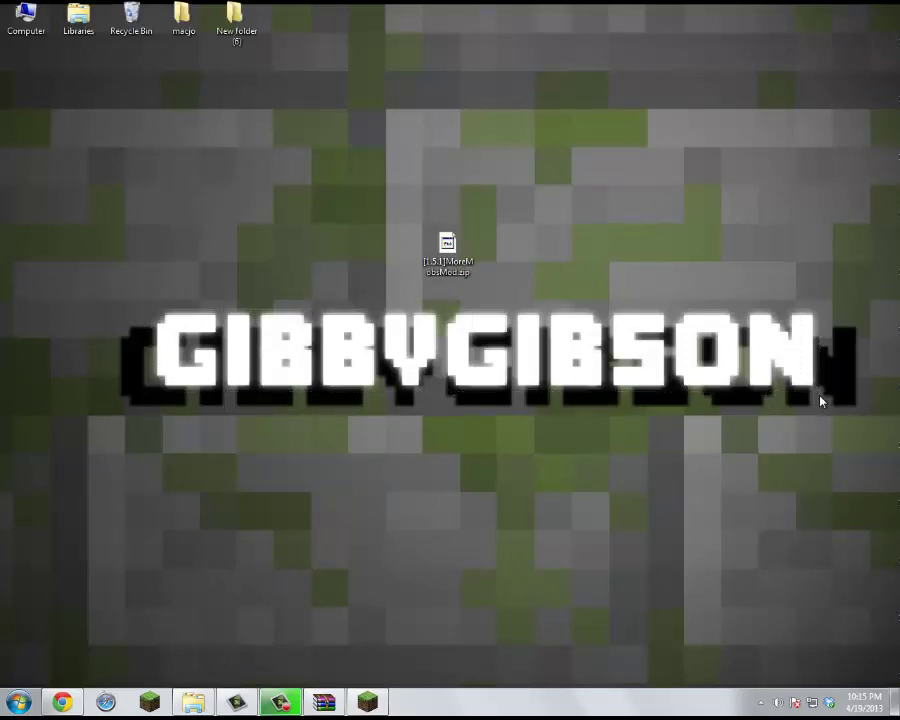